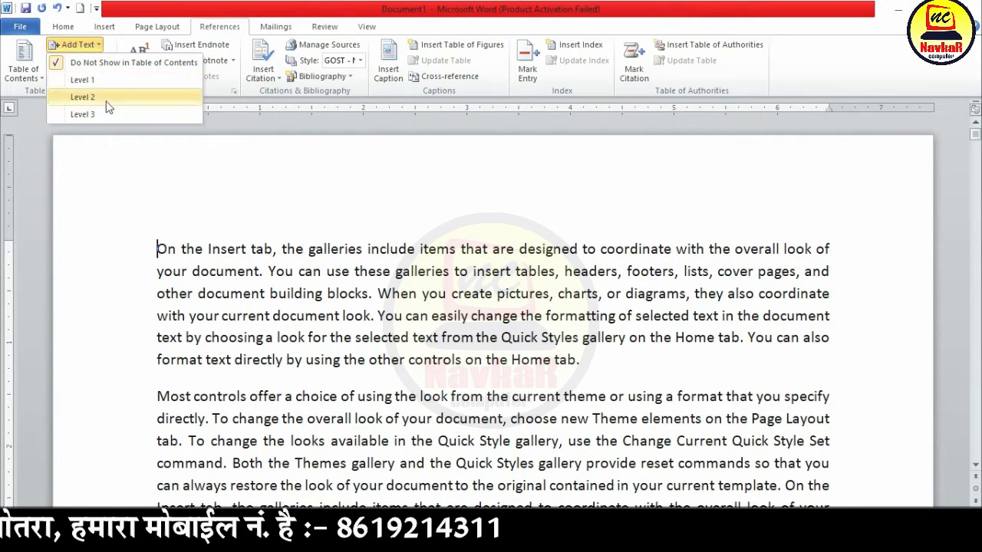
# Insert a blank page before the document's first paragraph
pyautogui.click(284, 359)
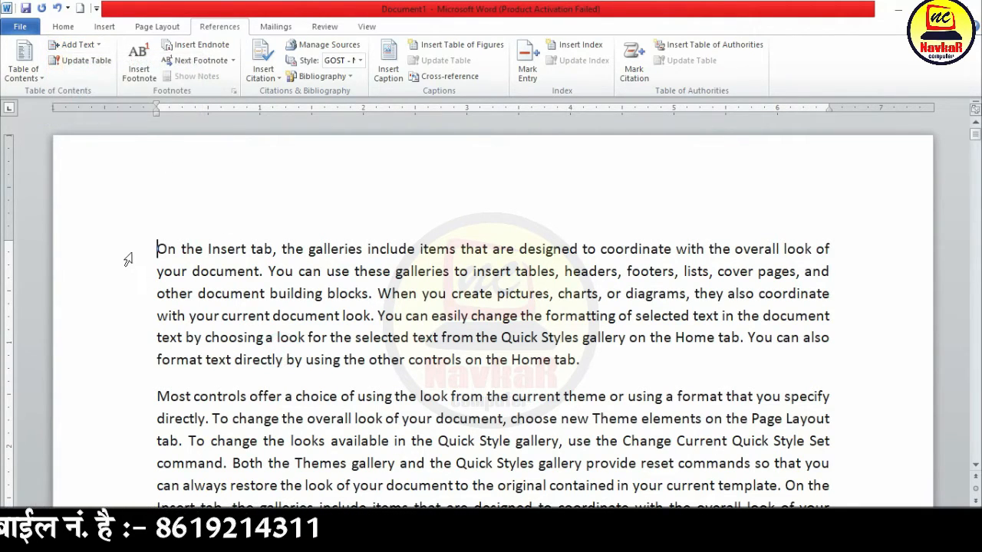
pyautogui.click(158, 251)
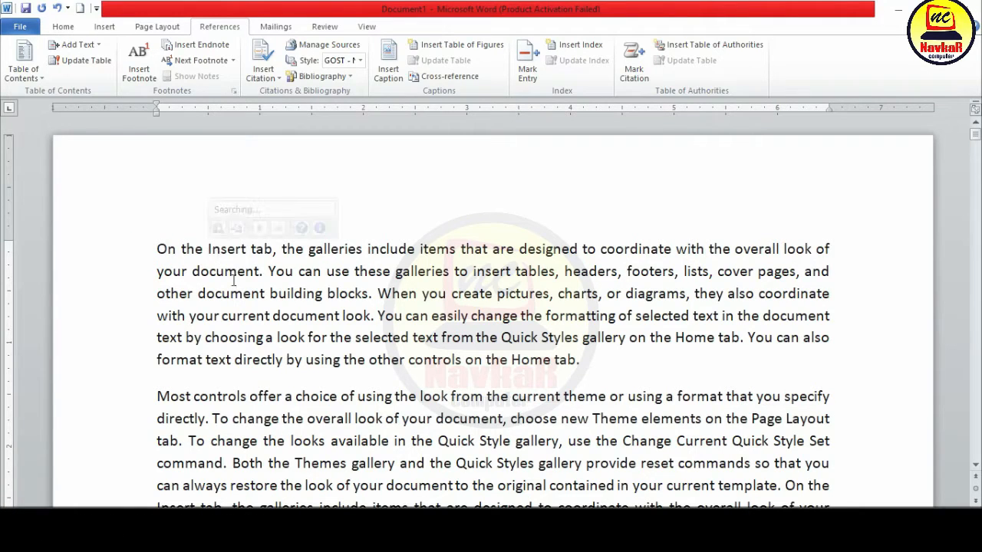
pyautogui.click(119, 27)
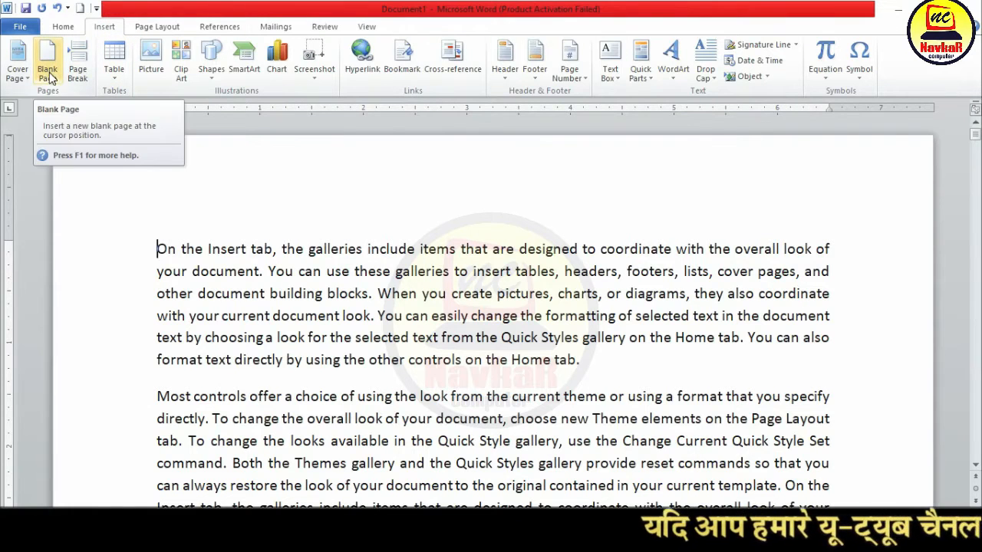
pyautogui.click(157, 253)
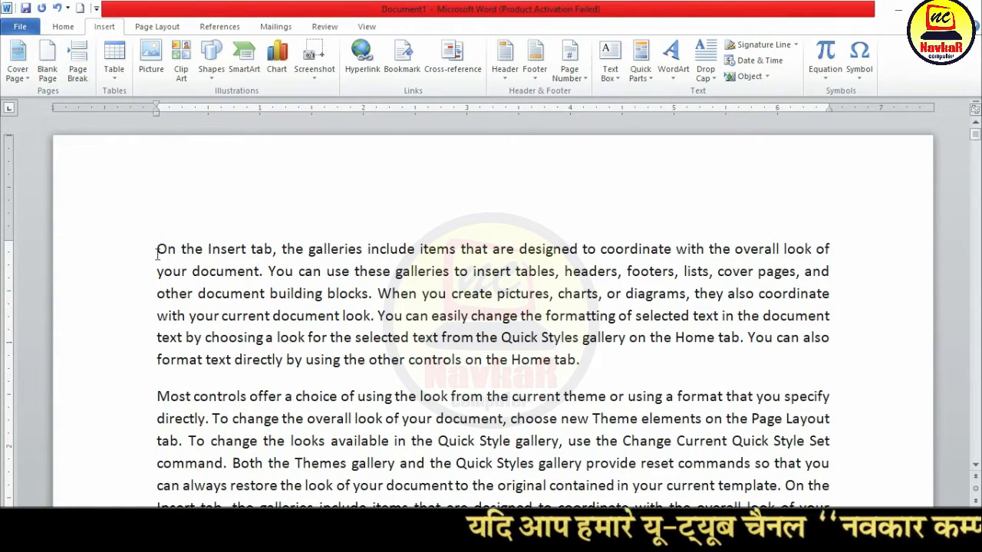
pyautogui.click(48, 57)
pyautogui.scroll(10, 357, 302)
pyautogui.click(224, 281)
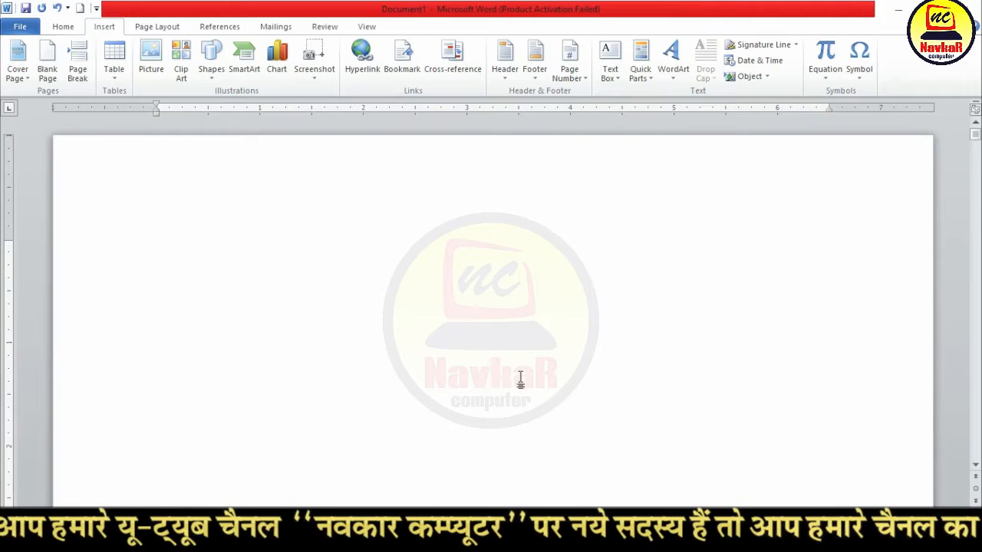
# Add the heading line MY COMPUTER above the first paragraph, which starts with "On the Insert tab"
pyautogui.scroll(-10, 304, 343)
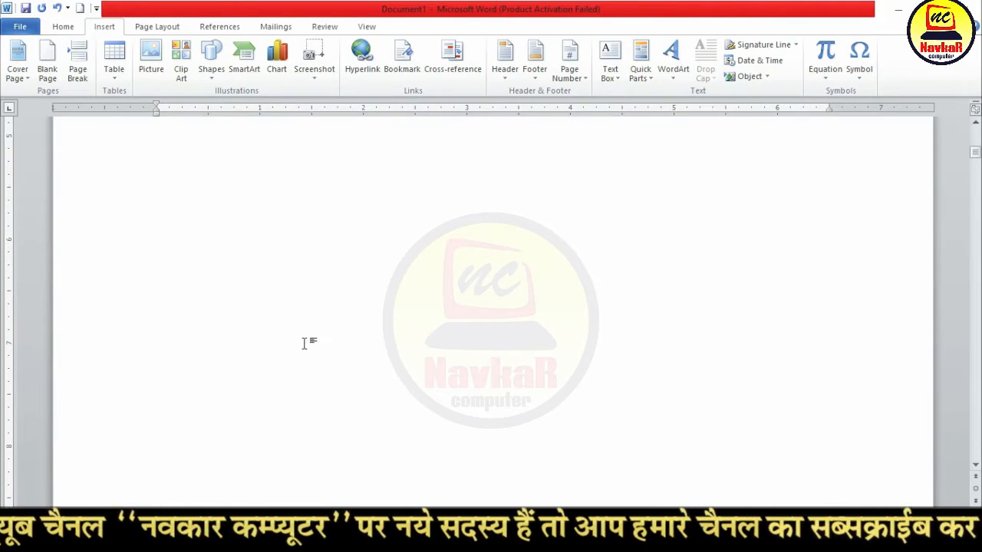
pyautogui.scroll(-7, 305, 344)
pyautogui.click(158, 162)
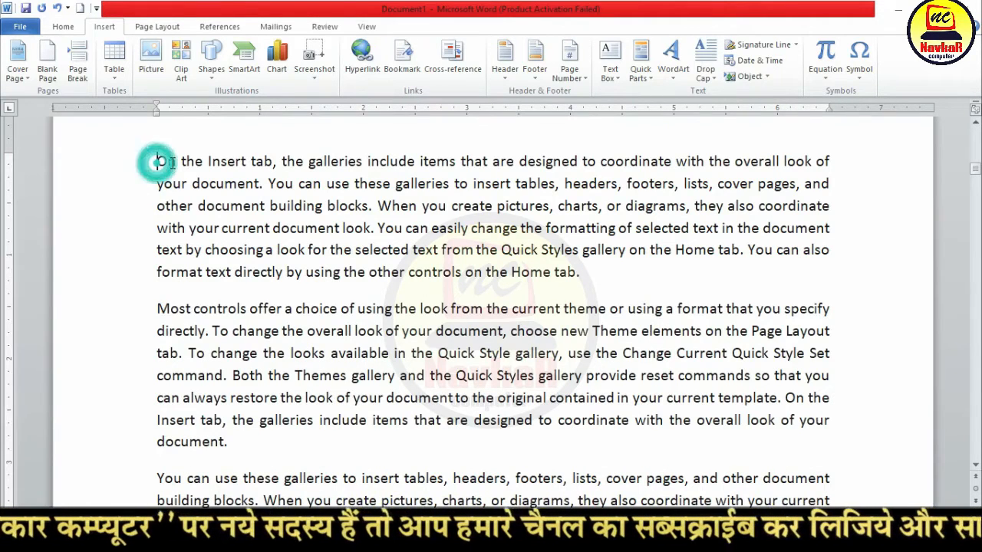
pyautogui.press('Return')
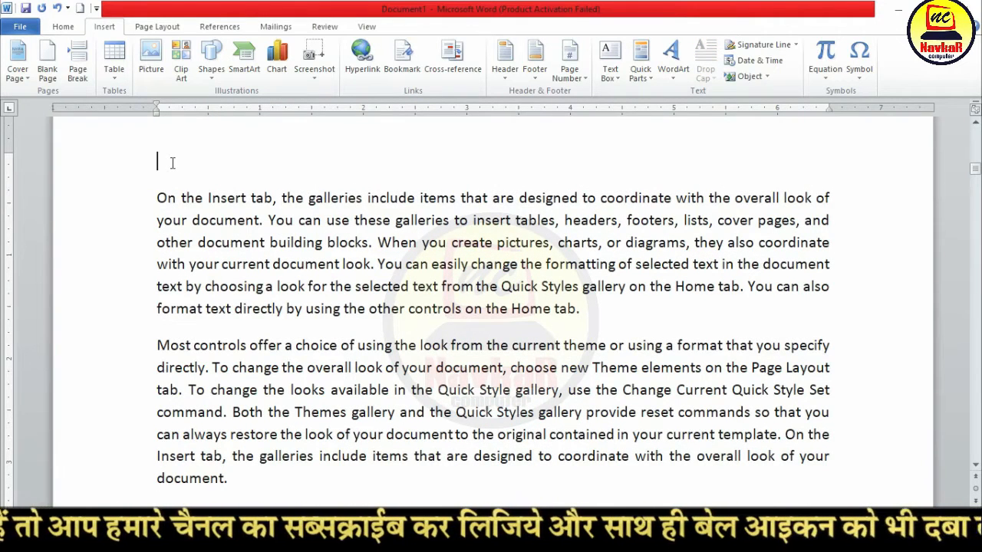
pyautogui.write('M')
pyautogui.press('BackSpace')
pyautogui.write('MY COMPUTER')
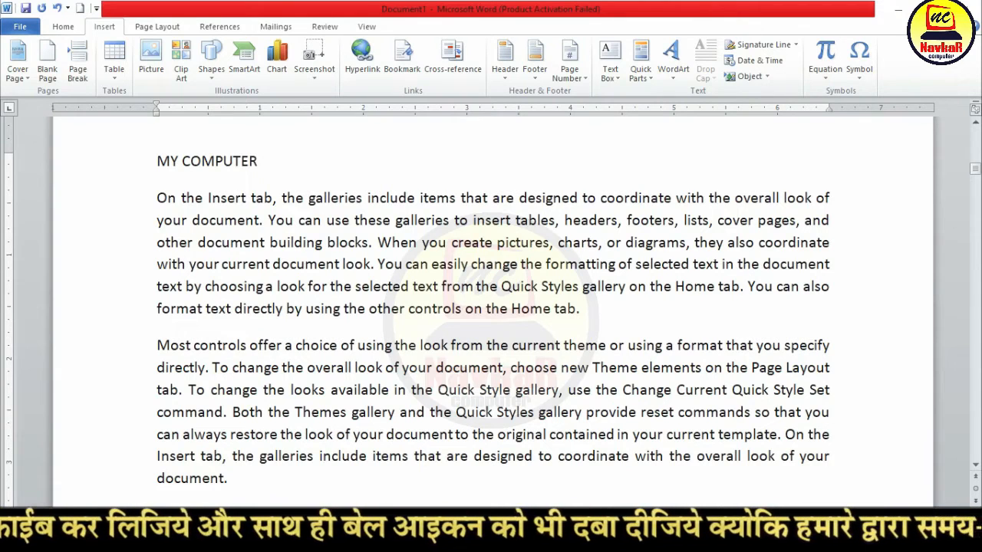
# Mark the MY COMPUTER line as a Level 1 table of contents entry
pyautogui.tripleClick(278, 163)
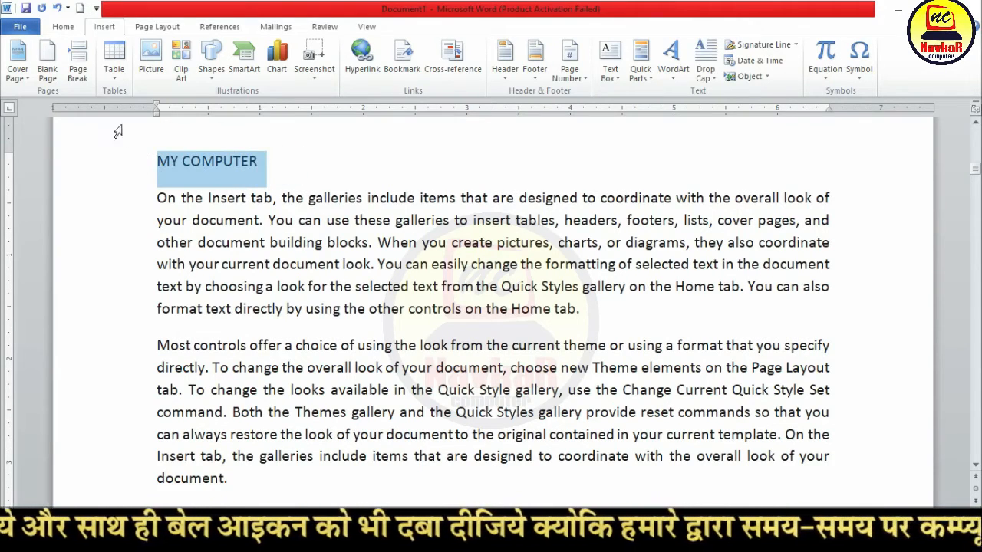
pyautogui.click(208, 27)
pyautogui.click(76, 45)
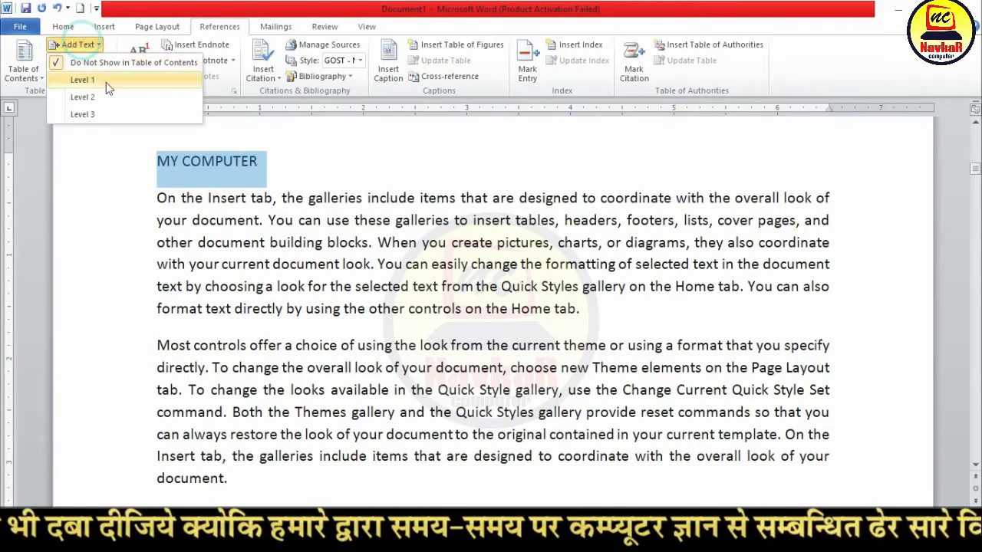
pyautogui.click(113, 80)
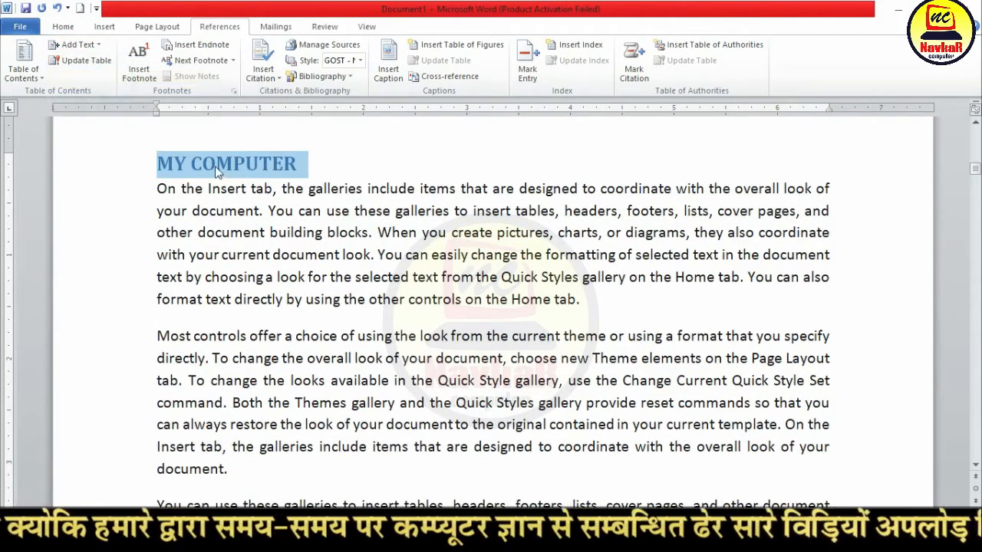
pyautogui.click(77, 45)
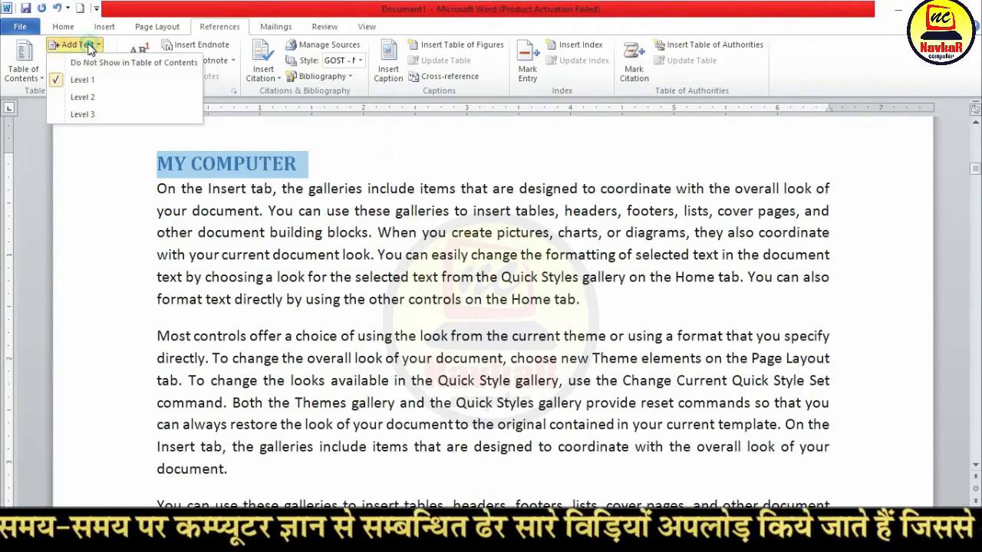
pyautogui.click(274, 223)
# Add the line HARDWARE above the first full paragraph of the following page and mark it as a Level 2 contents entry
pyautogui.scroll(-7, 273, 245)
pyautogui.scroll(-10, 273, 250)
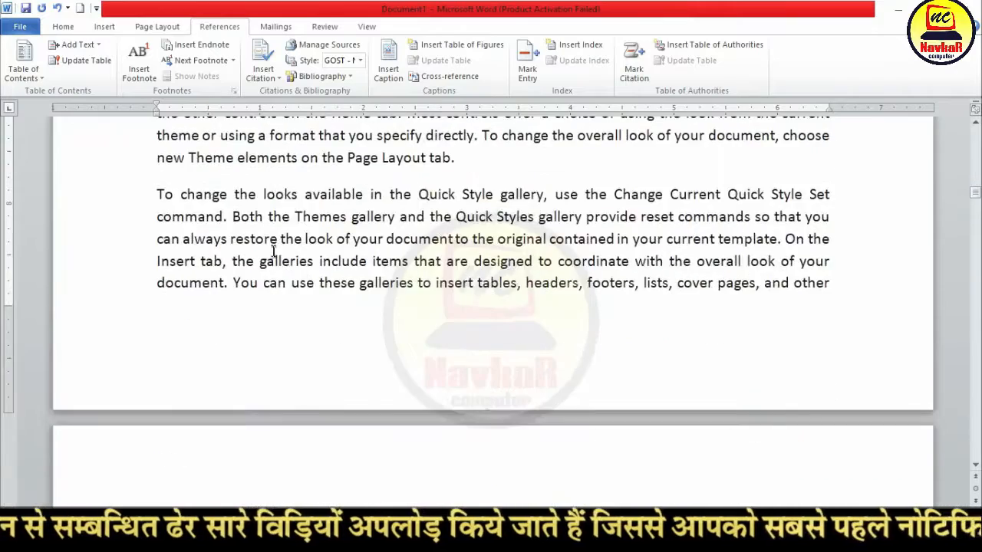
pyautogui.click(367, 263)
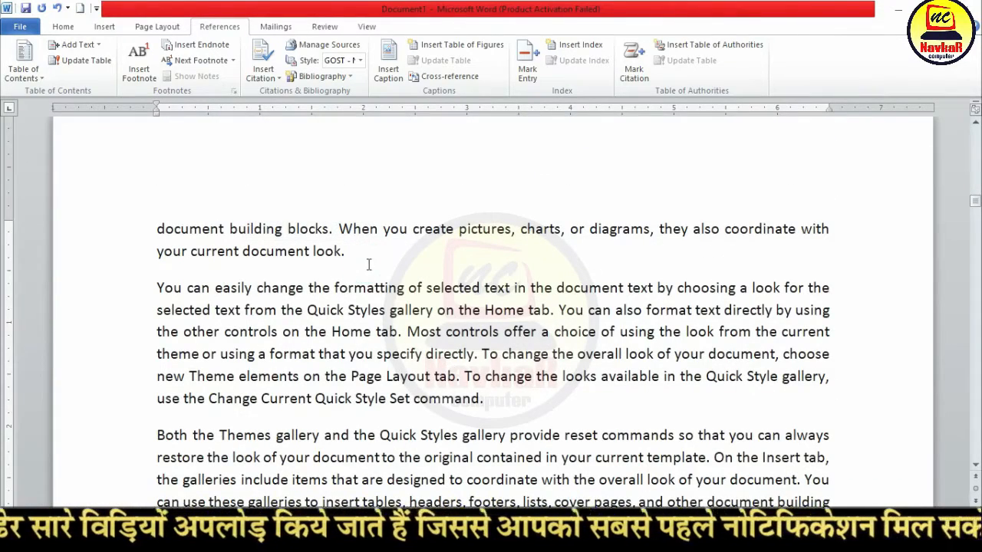
pyautogui.press('Return')
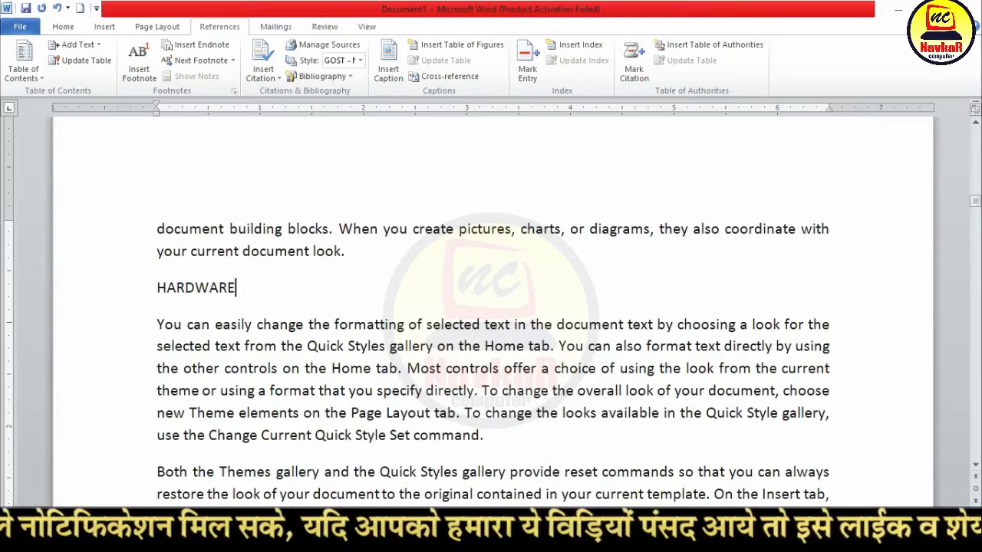
pyautogui.moveTo(236, 290); pyautogui.dragTo(155, 291)
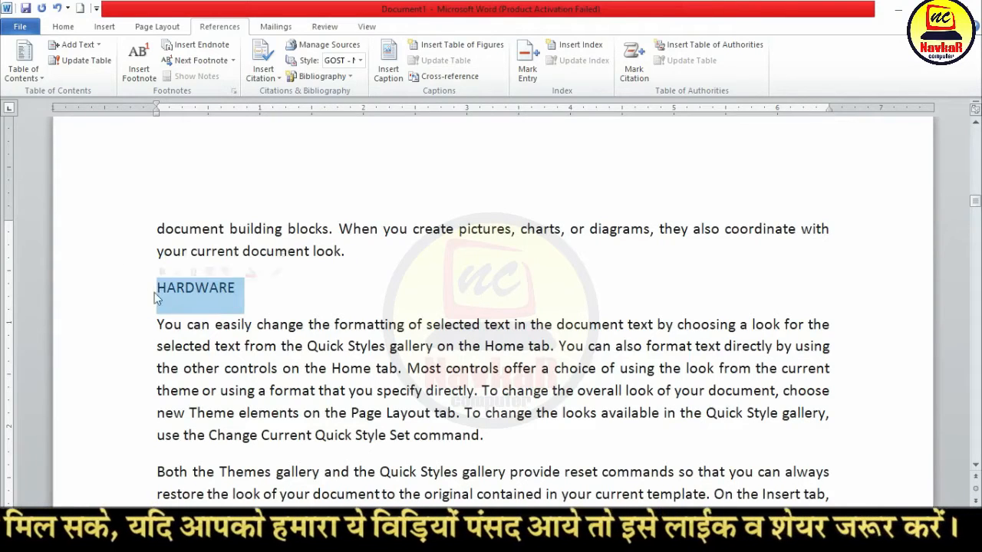
pyautogui.click(79, 44)
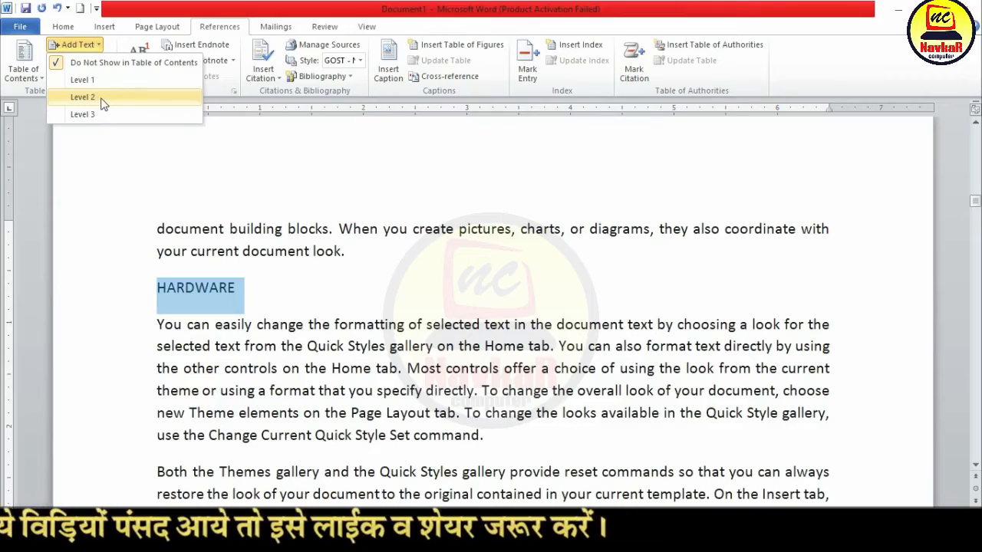
pyautogui.click(115, 96)
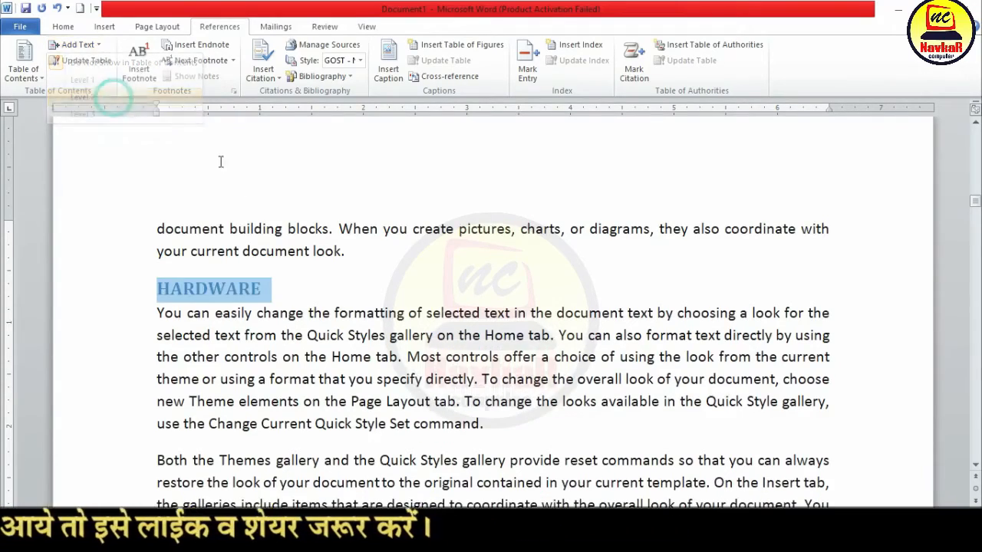
# Add the line SOFTWARE above the page 4 paragraph starting "When you create pictures" and mark it as a Level 2 contents entry
pyautogui.scroll(-7, 274, 376)
pyautogui.scroll(-5, 277, 381)
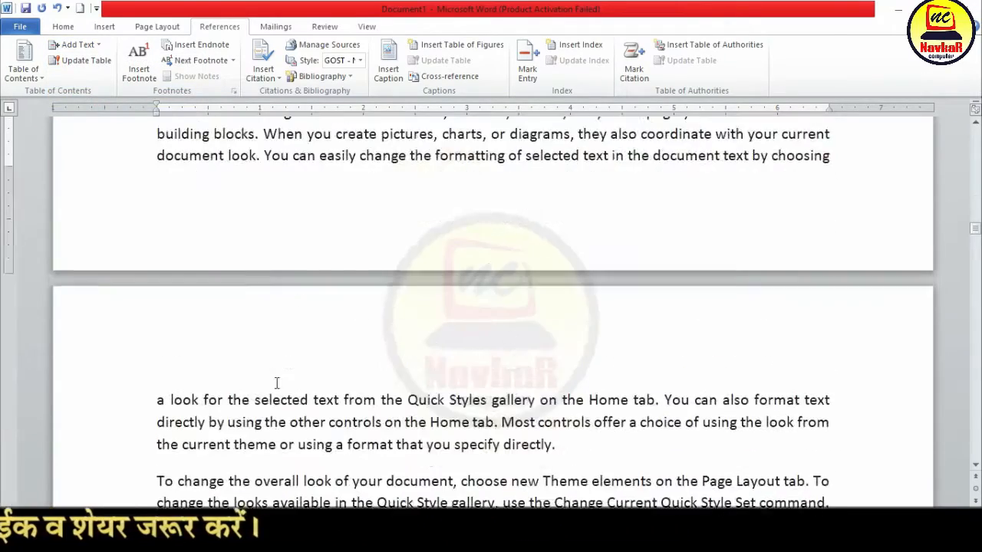
pyautogui.click(323, 265)
pyautogui.press('Return')
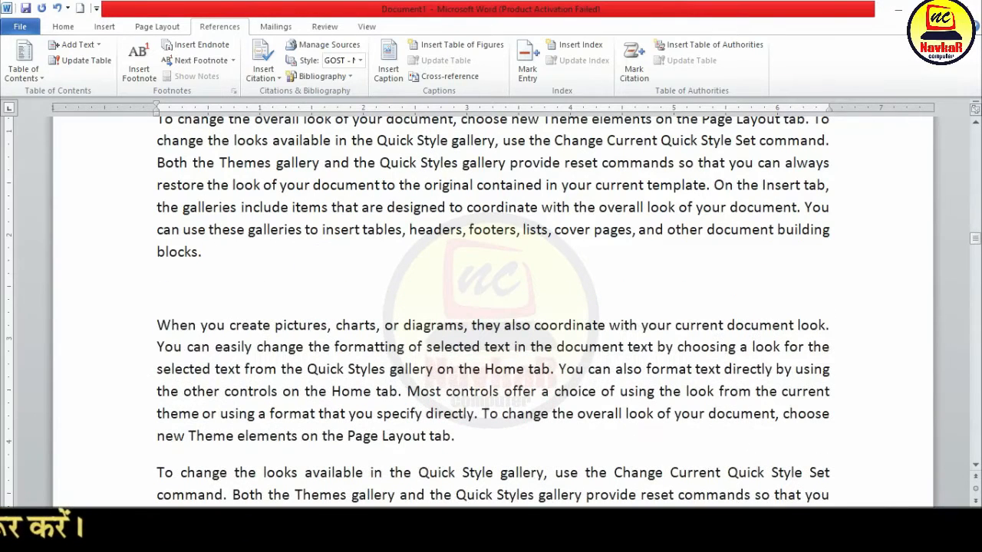
pyautogui.write('SOFTWARE')
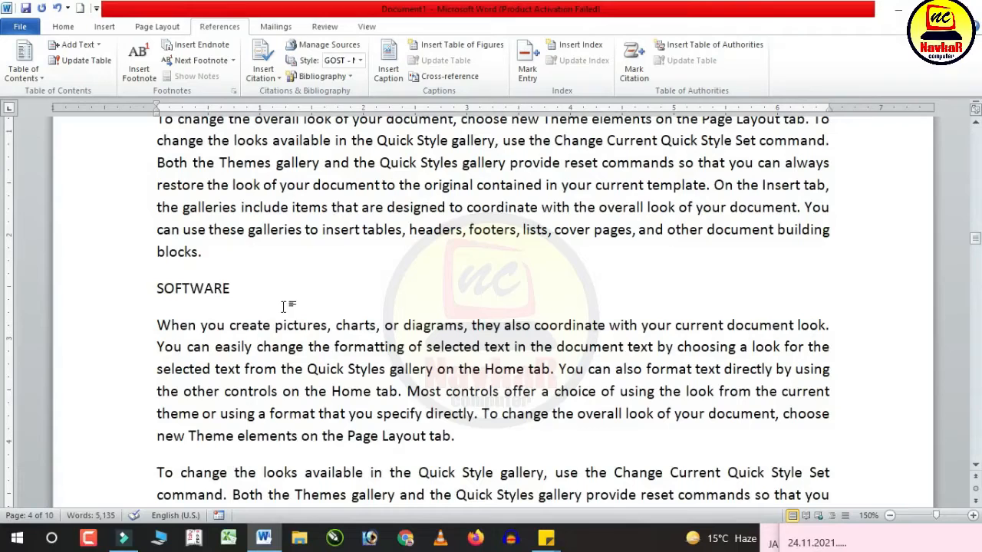
pyautogui.moveTo(263, 288); pyautogui.dragTo(146, 289)
pyautogui.click(97, 44)
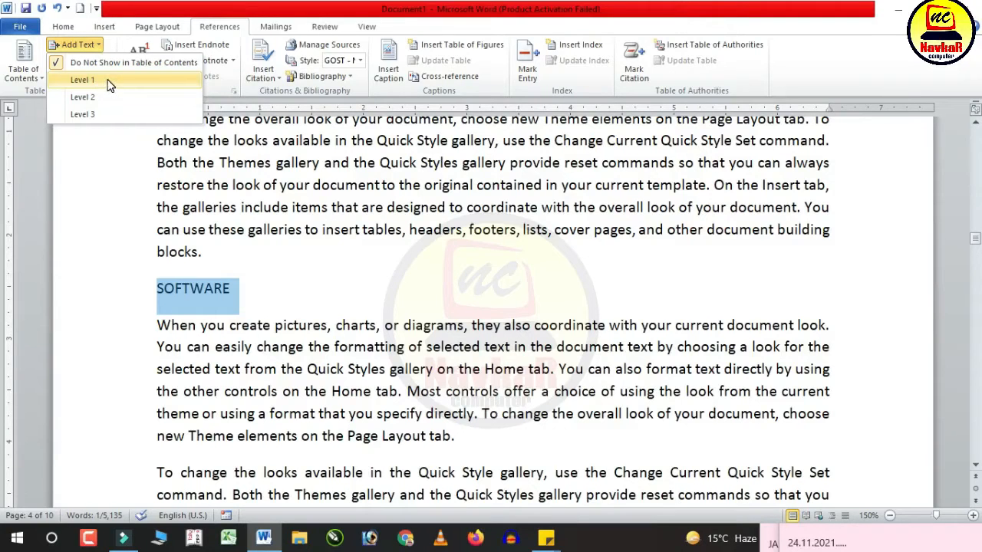
pyautogui.click(119, 98)
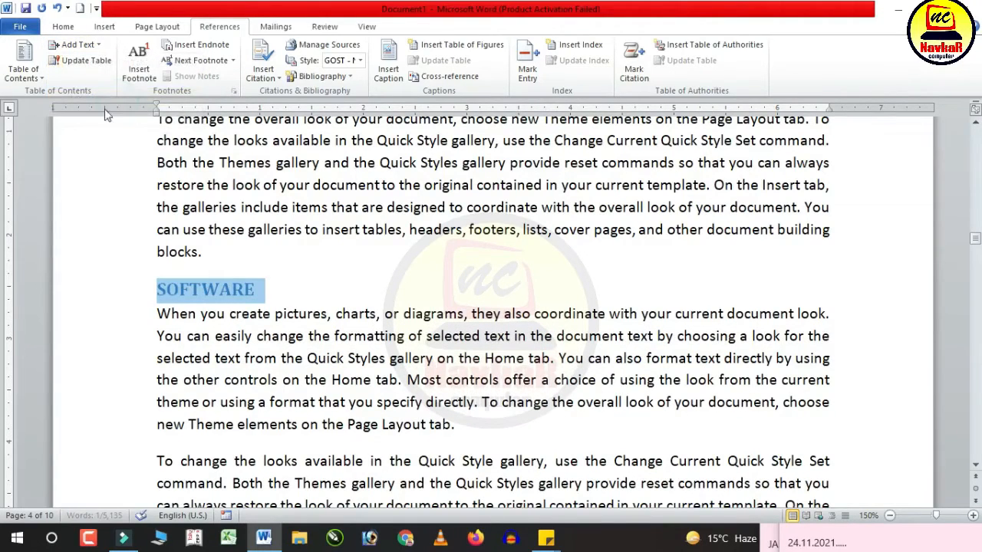
# Add the line MOUSE on page 3, below HARDWARE, between the paragraph ending "in your current template" and the "On the Insert tab" paragraph
pyautogui.scroll(-5, 198, 301)
pyautogui.scroll(2, 230, 322)
pyautogui.scroll(-8, 296, 370)
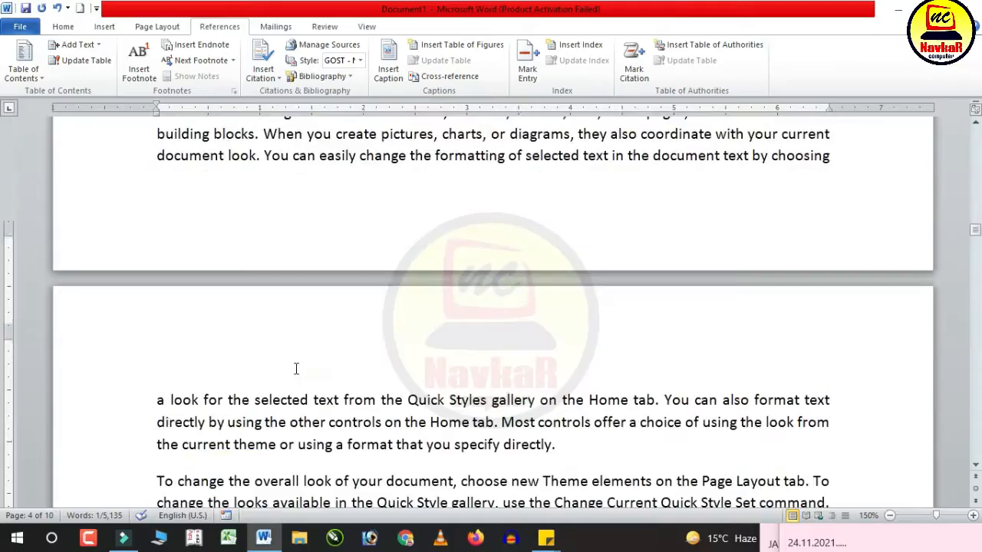
pyautogui.scroll(2, 297, 370)
pyautogui.click(651, 224)
pyautogui.press('Return')
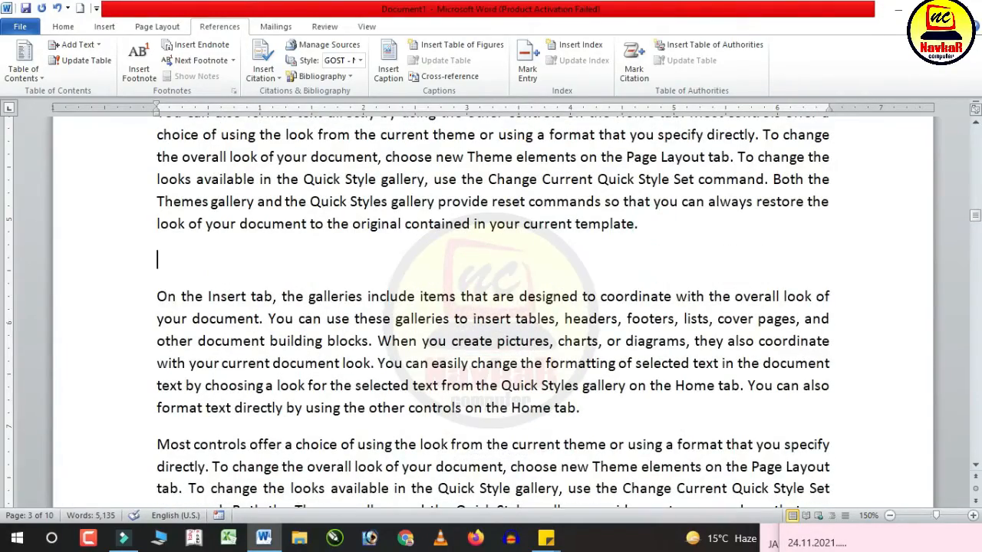
pyautogui.scroll(6, 549, 264)
pyautogui.scroll(-7, 322, 304)
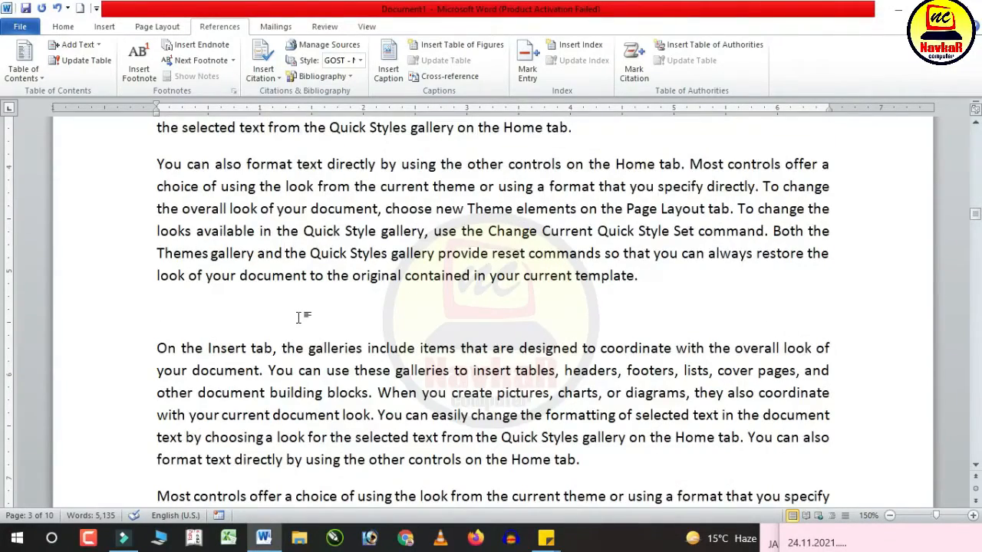
pyautogui.write('MOUSE')
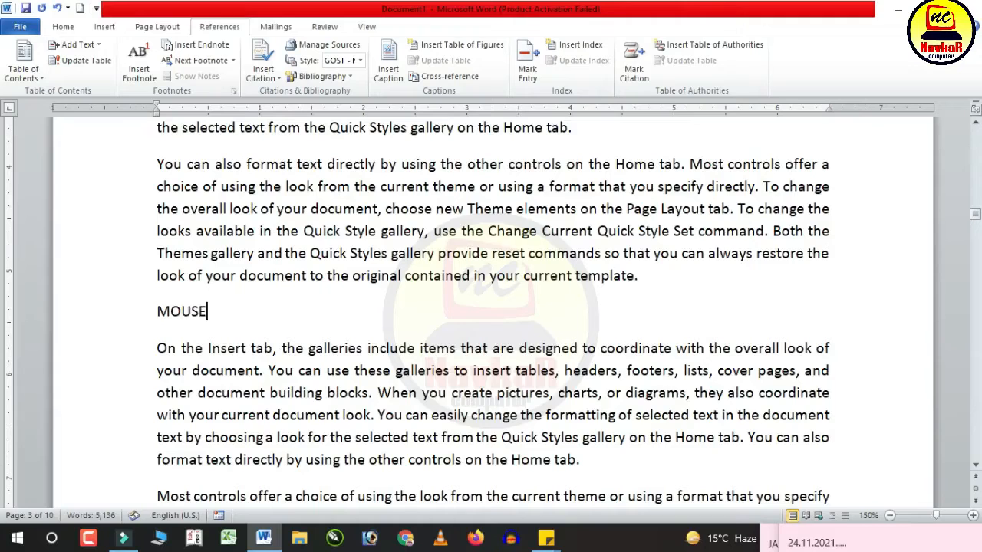
# Mark the MOUSE line as a Level 3 table of contents entry
pyautogui.moveTo(229, 302); pyautogui.dragTo(145, 310)
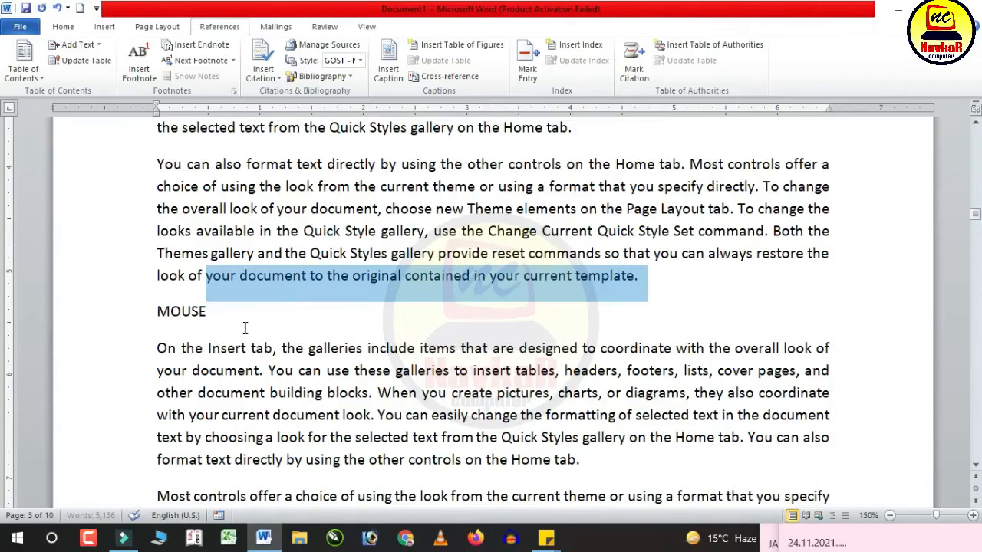
pyautogui.click(245, 328)
pyautogui.moveTo(222, 320); pyautogui.dragTo(145, 322)
pyautogui.click(77, 44)
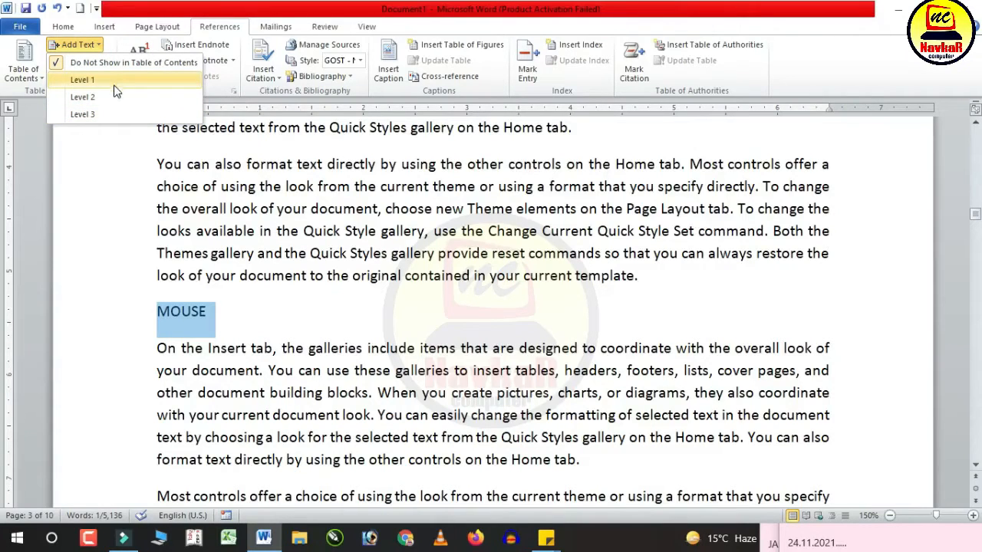
pyautogui.click(82, 114)
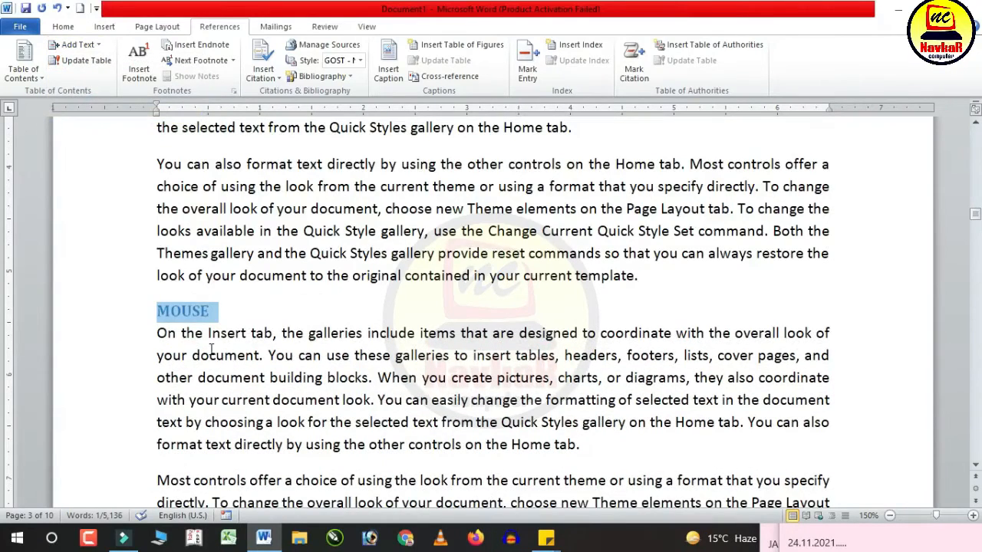
# Add the line MS WORD on page 5, between the paragraph ending "in your current template" and the "On the Insert tab" paragraph
pyautogui.scroll(-5, 255, 371)
pyautogui.scroll(-5, 256, 371)
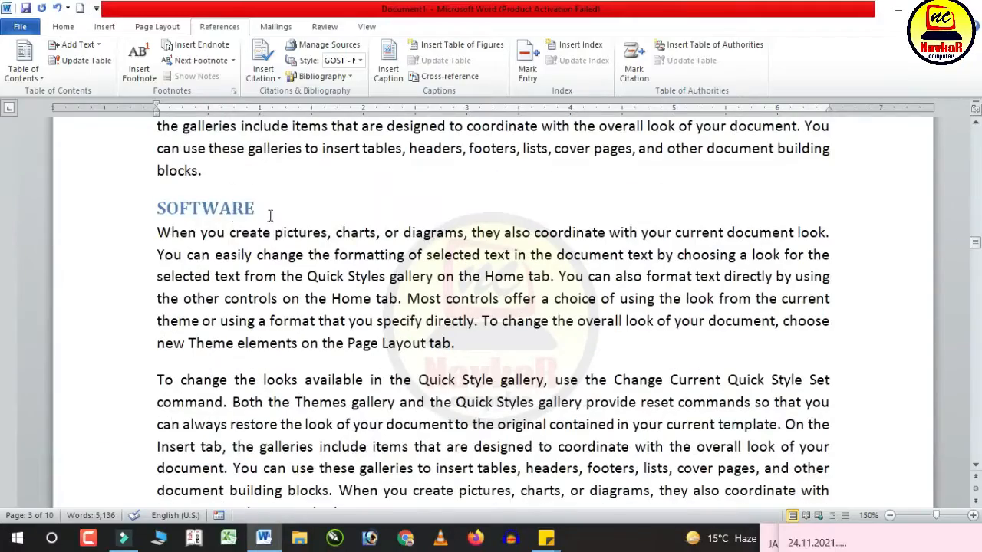
pyautogui.scroll(-3, 299, 270)
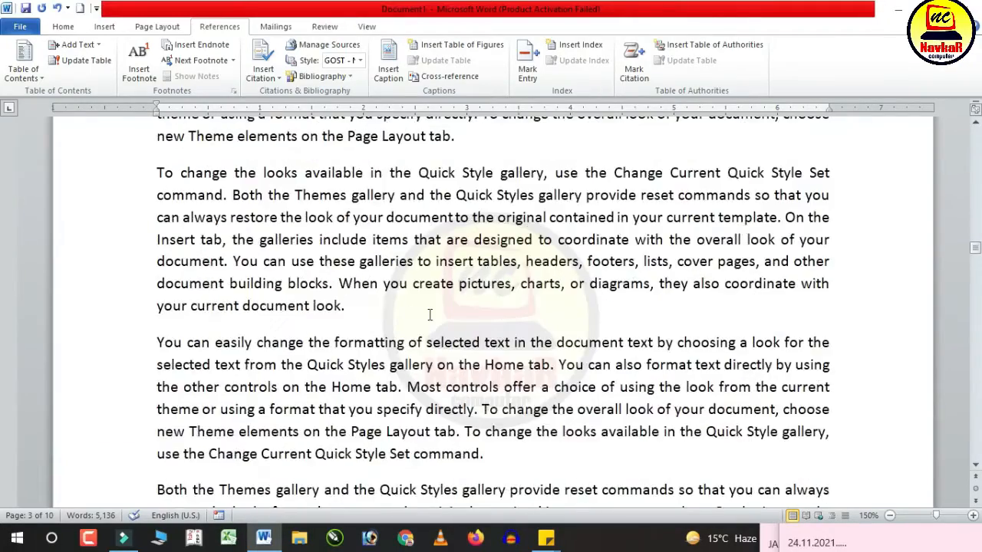
pyautogui.scroll(-12, 430, 314)
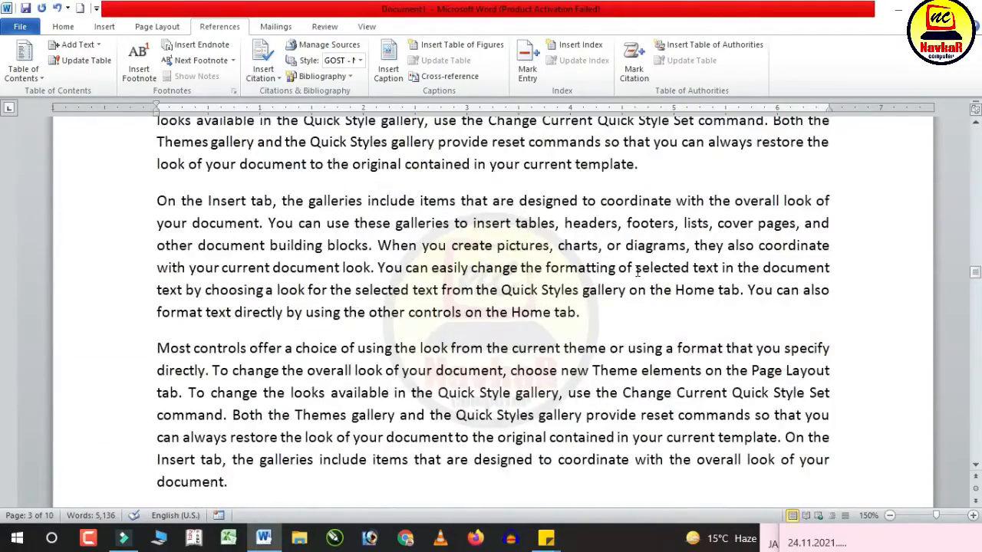
pyautogui.click(674, 173)
pyautogui.press('Return')
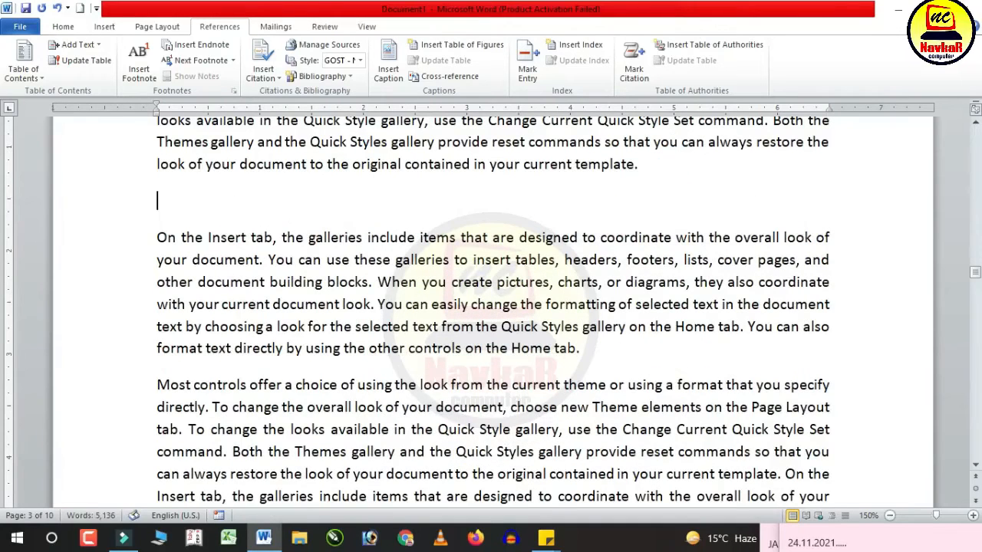
pyautogui.write('MS WORD')
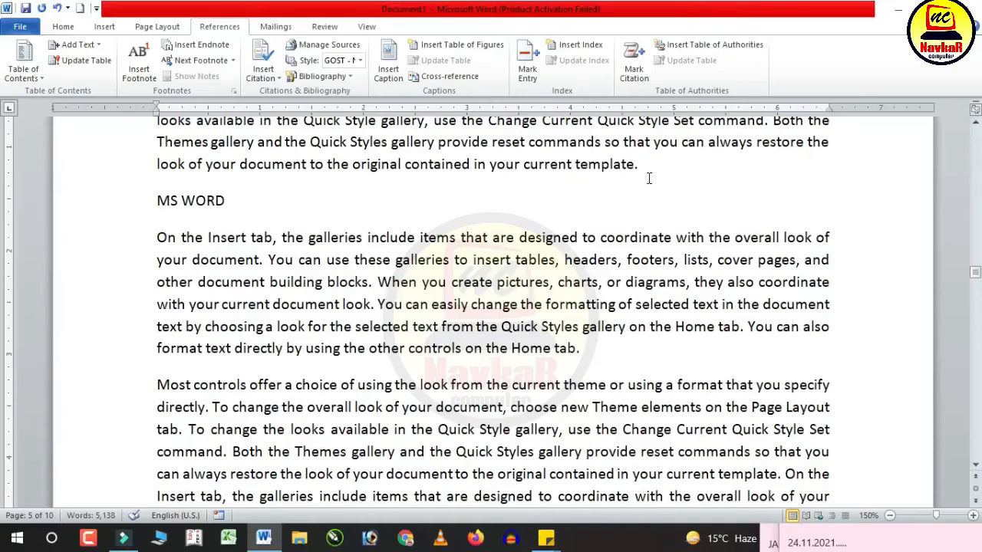
# Mark the MS WORD line as a Level 3 table of contents entry
pyautogui.moveTo(254, 202); pyautogui.dragTo(157, 201)
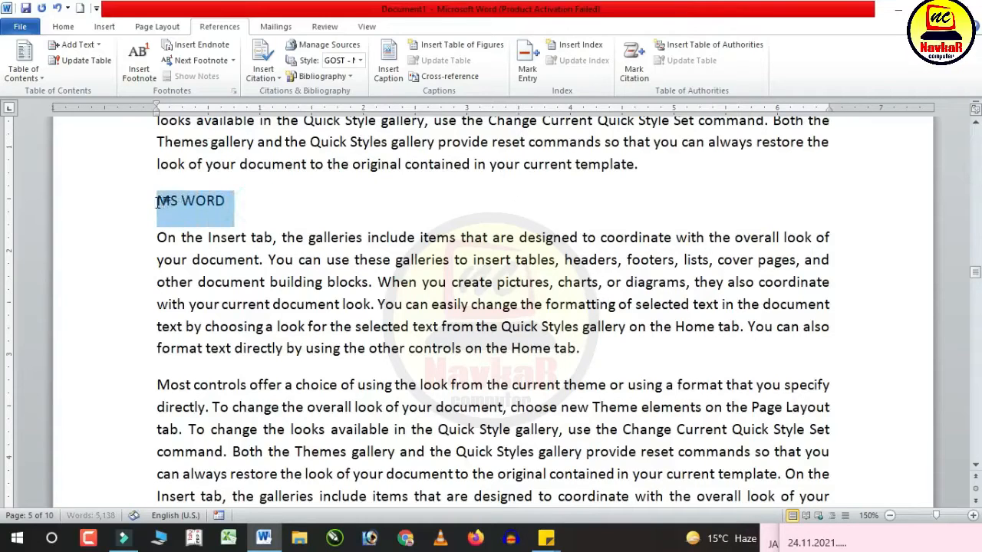
pyautogui.click(91, 44)
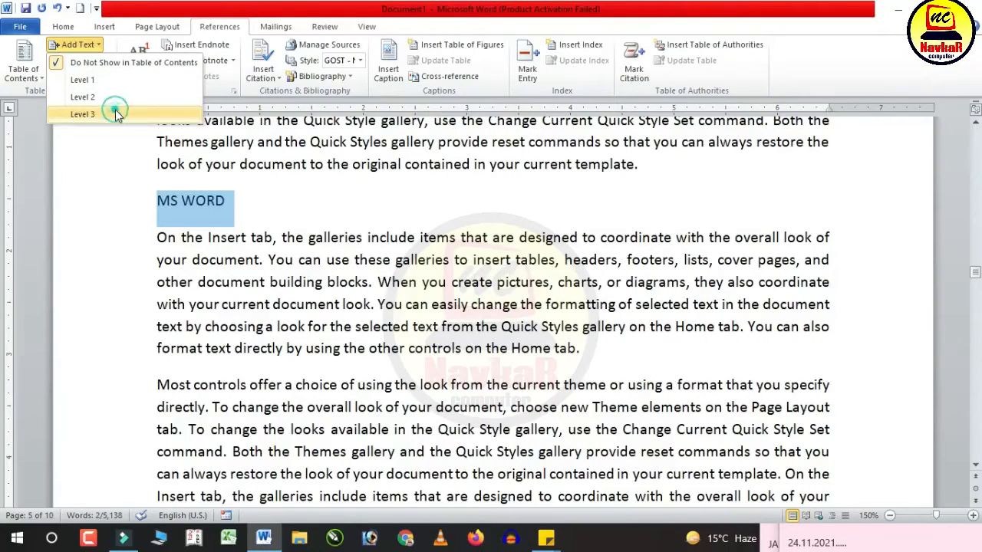
pyautogui.click(116, 104)
pyautogui.click(347, 208)
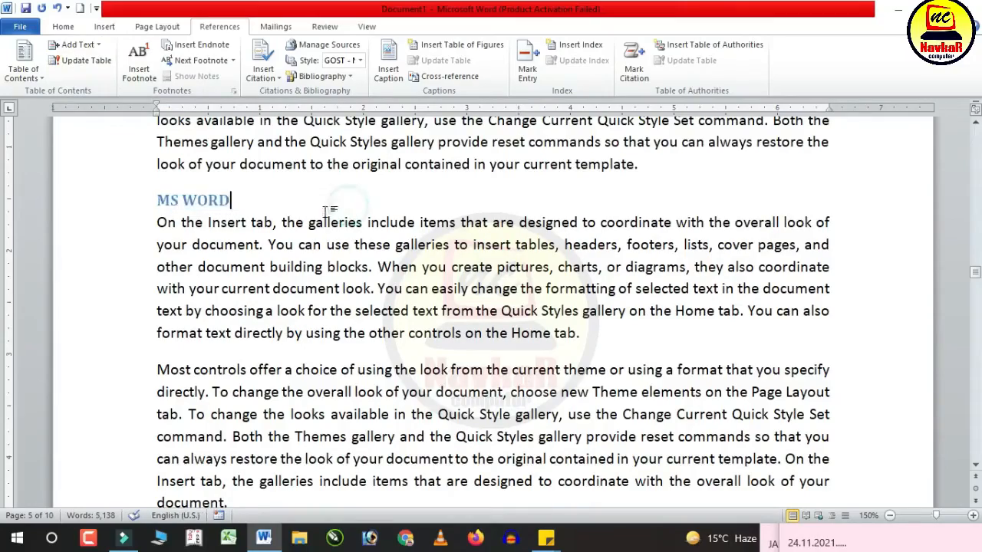
# Add the line LAPTOP above the page 6 paragraph starting "To change the looks available" and mark it as a Level 1 contents entry
pyautogui.scroll(-15, 321, 444)
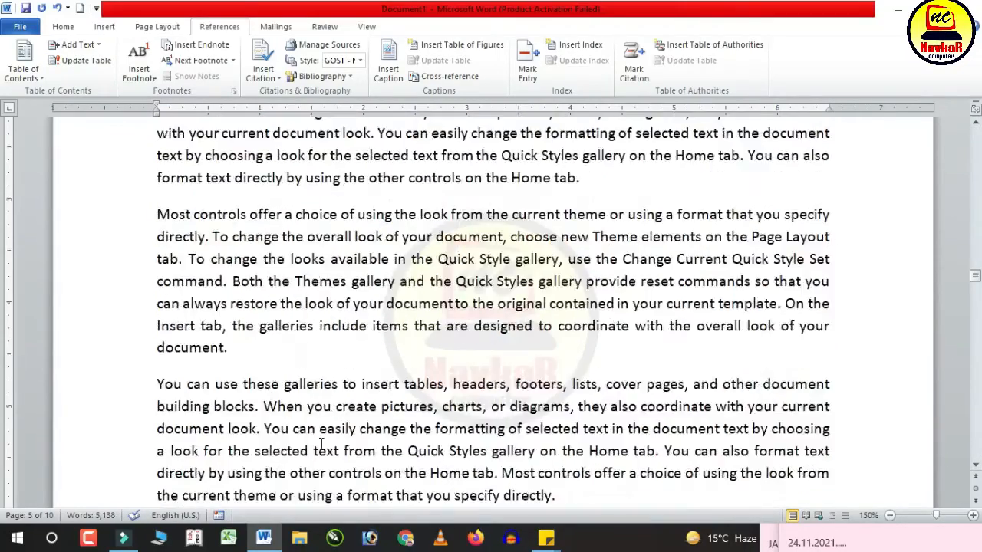
pyautogui.click(493, 248)
pyautogui.press('Return')
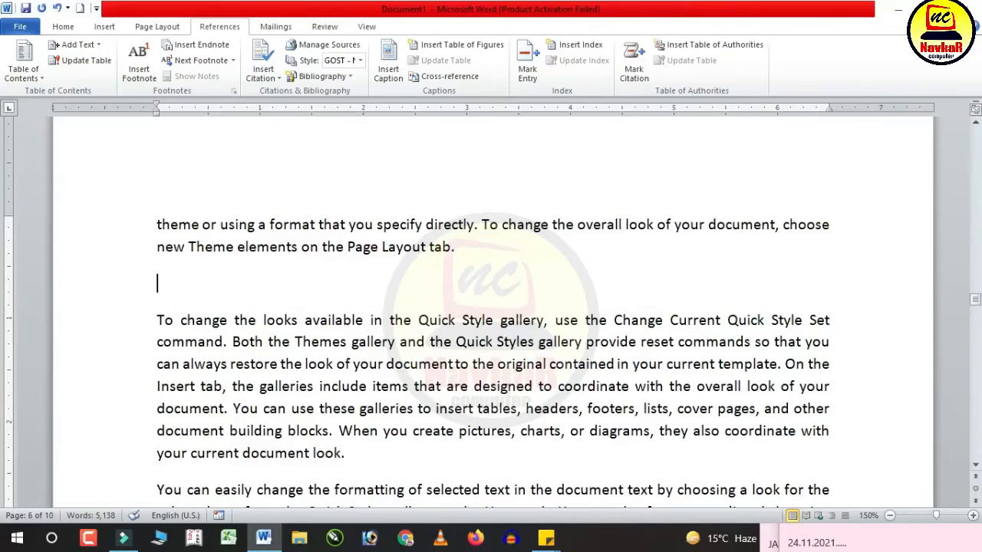
pyautogui.write('LAPTOP')
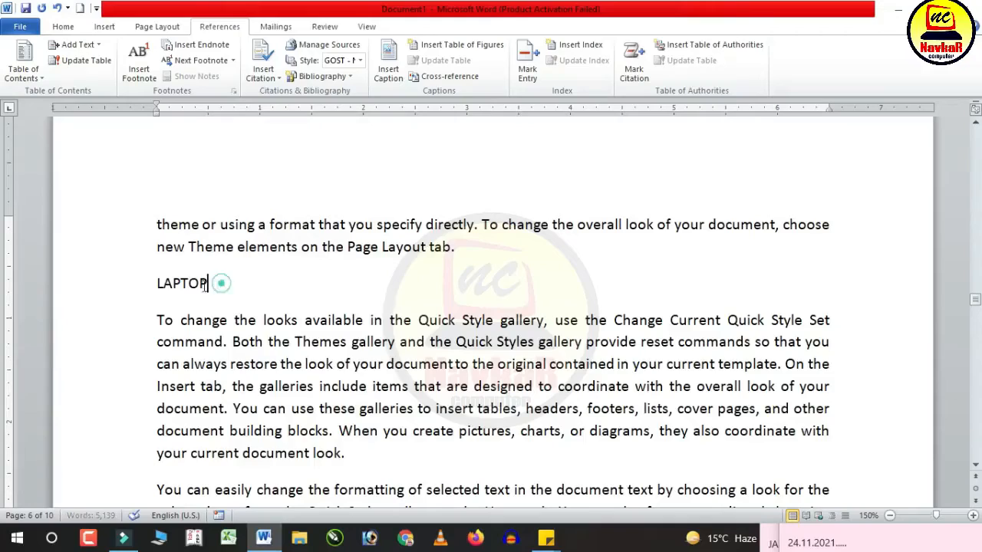
pyautogui.moveTo(220, 284); pyautogui.dragTo(154, 285)
pyautogui.click(77, 45)
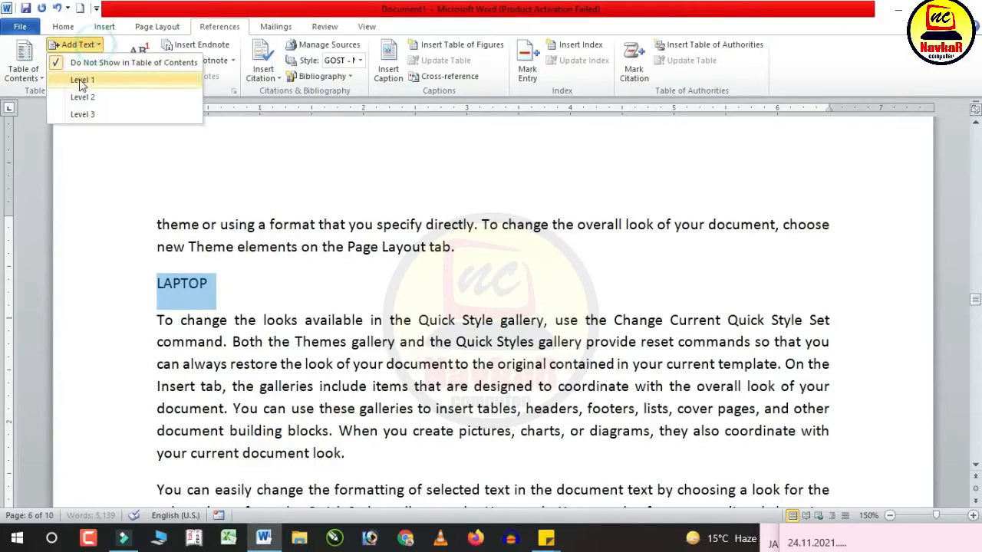
pyautogui.click(82, 80)
# Add the line HP LAPTOP above the page 7 paragraph starting "You can use these galleries" and mark it as a Level 2 contents entry
pyautogui.scroll(-9, 324, 355)
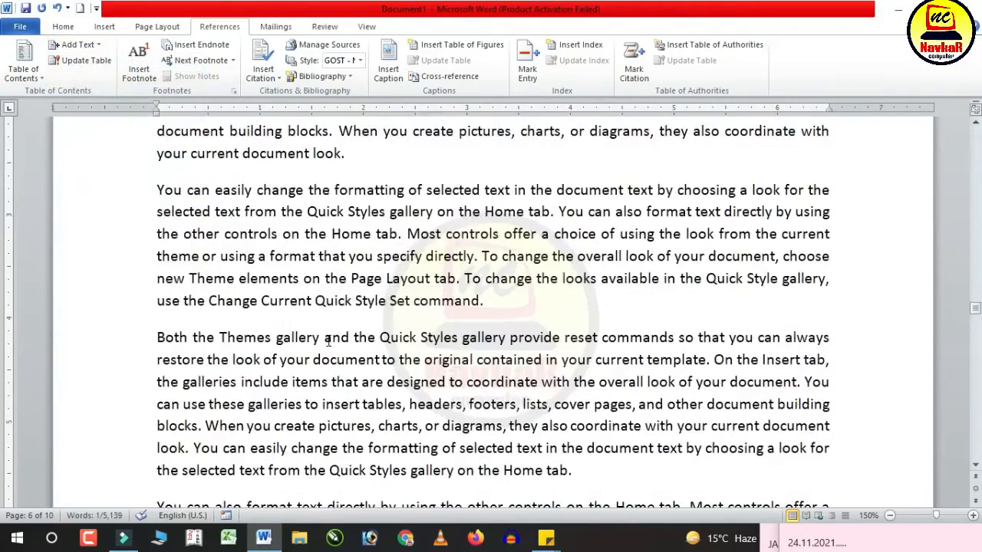
pyautogui.scroll(-10, 324, 355)
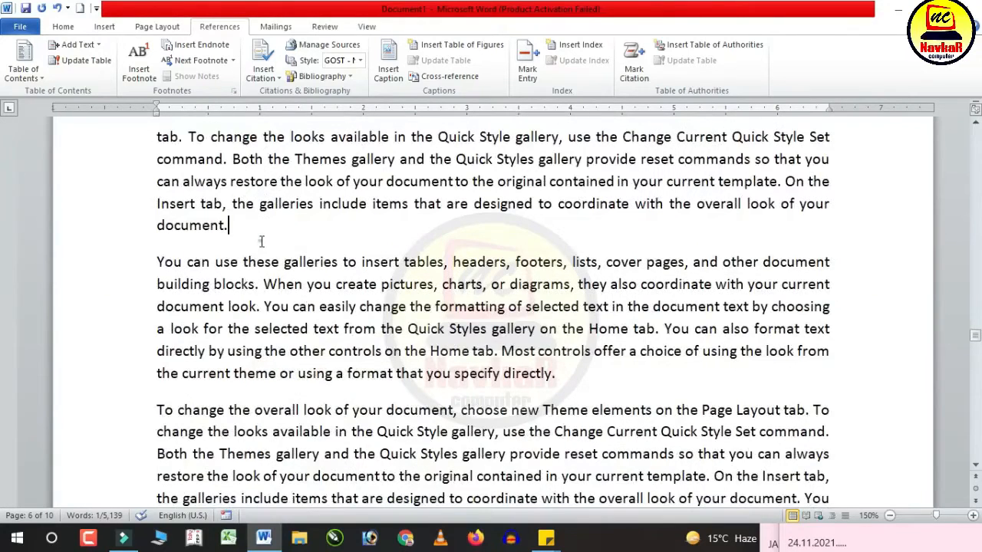
pyautogui.press('Return')
pyautogui.write('HP LAPTOP')
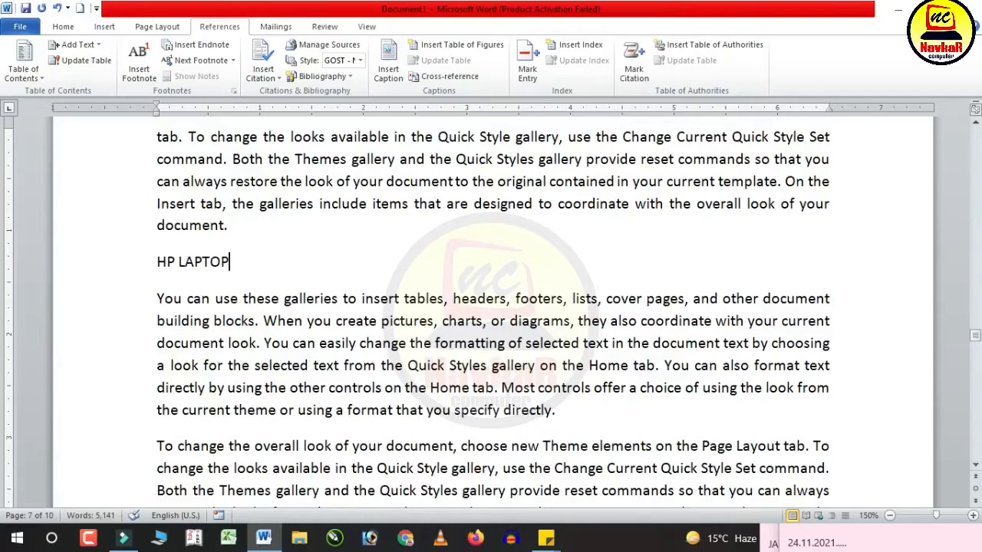
pyautogui.moveTo(265, 263); pyautogui.dragTo(150, 264)
pyautogui.click(78, 44)
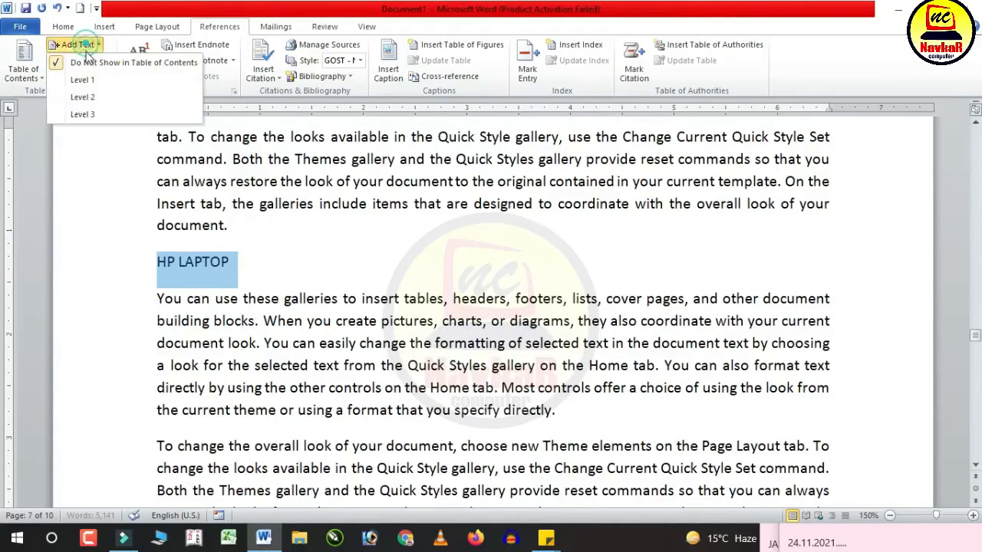
pyautogui.click(84, 96)
# Add the line DELL LAPTOP above the page 8 paragraph starting "You can also format text directly" and mark it as a Level 2 contents entry
pyautogui.scroll(-4, 259, 353)
pyautogui.scroll(-5, 260, 353)
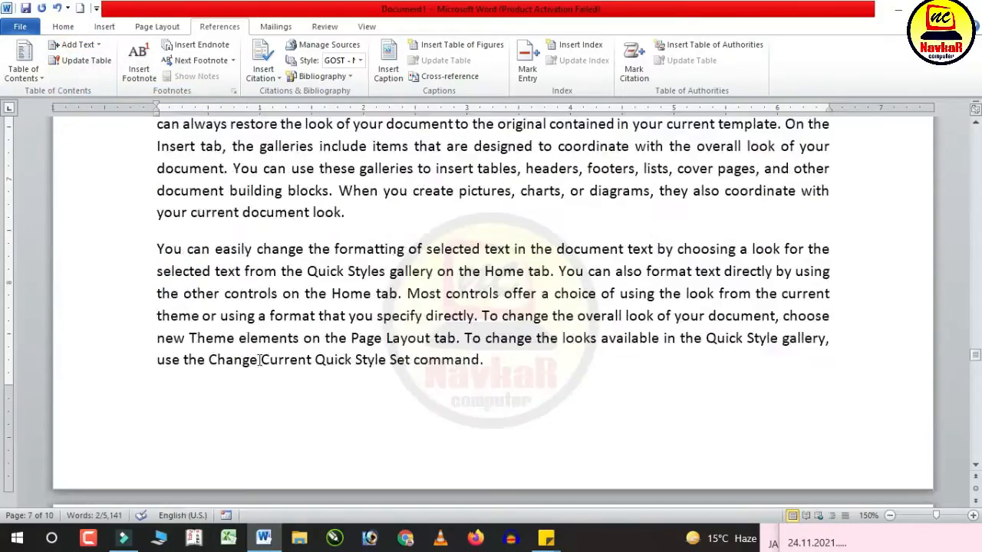
pyautogui.click(632, 285)
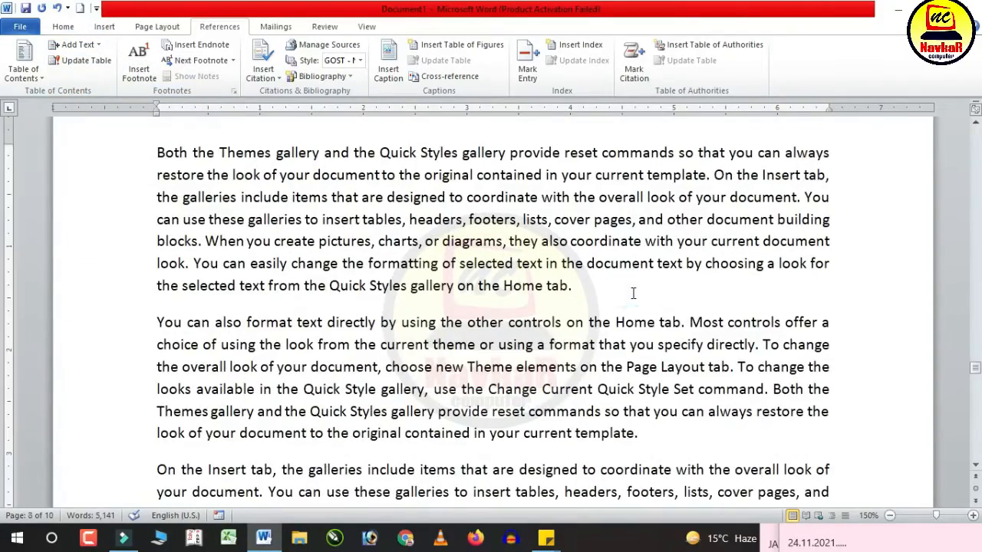
pyautogui.press('Return')
pyautogui.write('DELL LA')
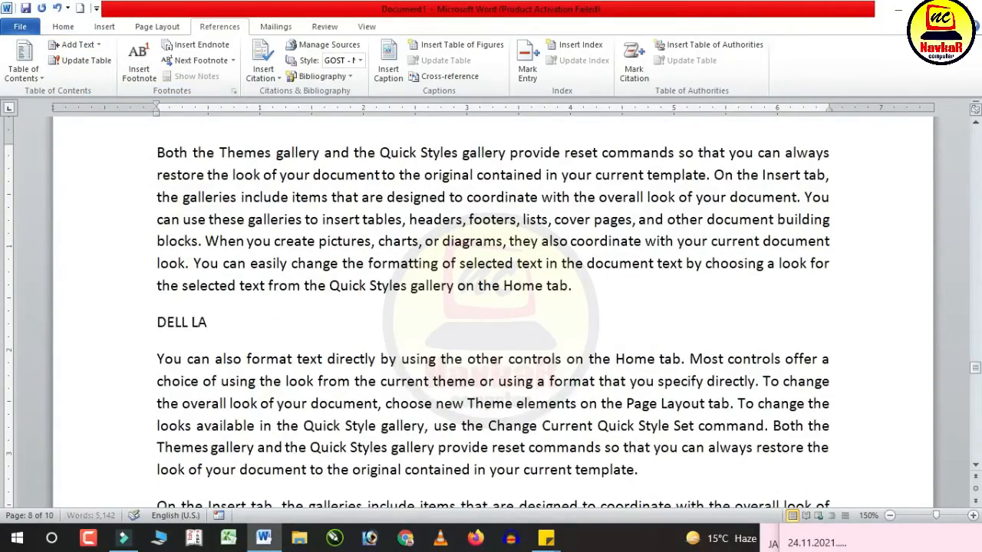
pyautogui.write('PTOP')
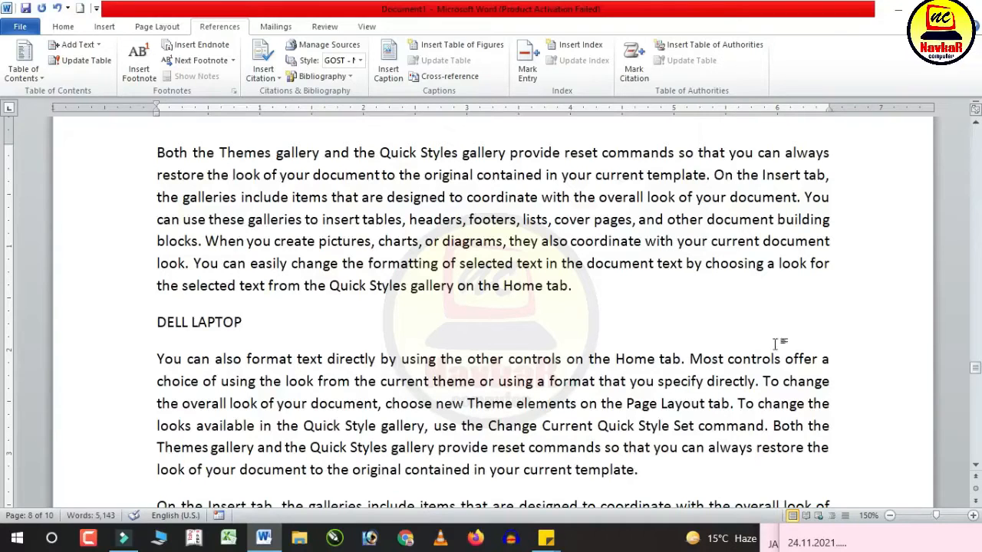
pyautogui.tripleClick(260, 328)
pyautogui.click(92, 45)
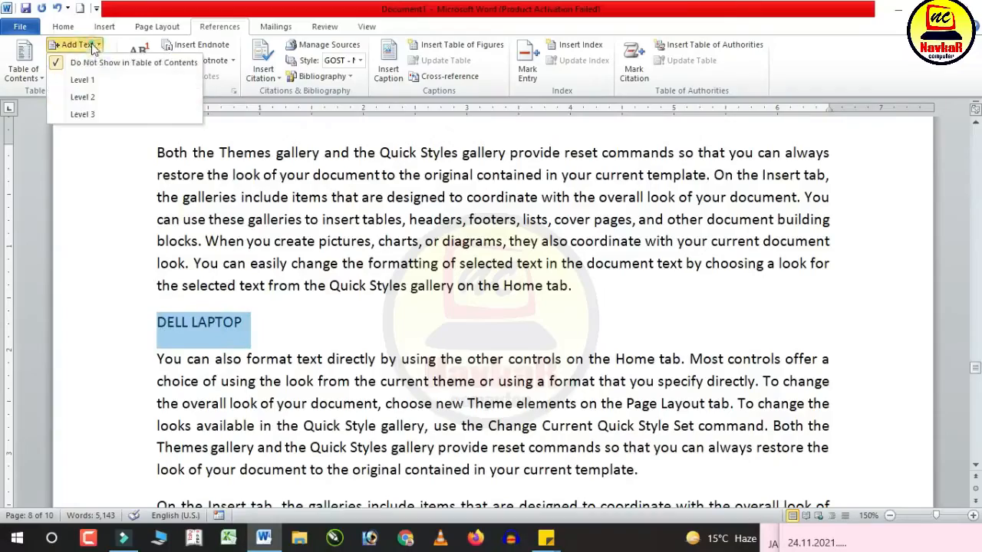
pyautogui.click(82, 97)
pyautogui.click(299, 285)
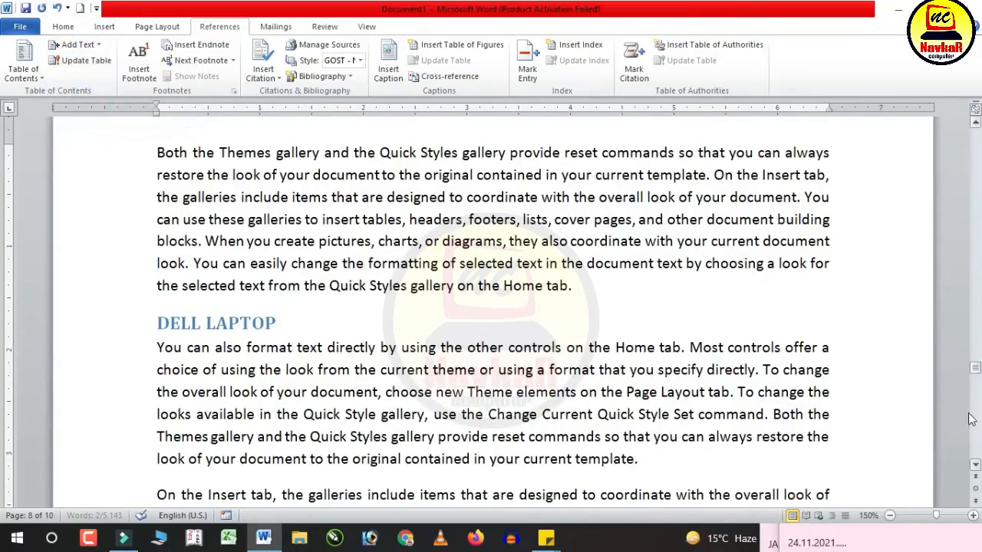
# Insert the built-in Automatic Table 2 table of contents at the start of the blank first page
pyautogui.moveTo(975, 382); pyautogui.dragTo(976, 135)
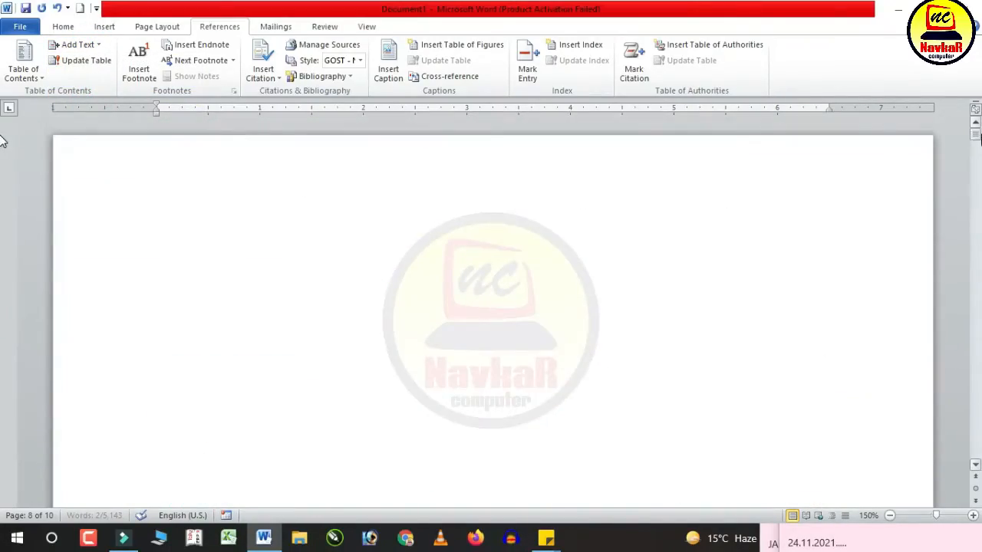
pyautogui.click(200, 256)
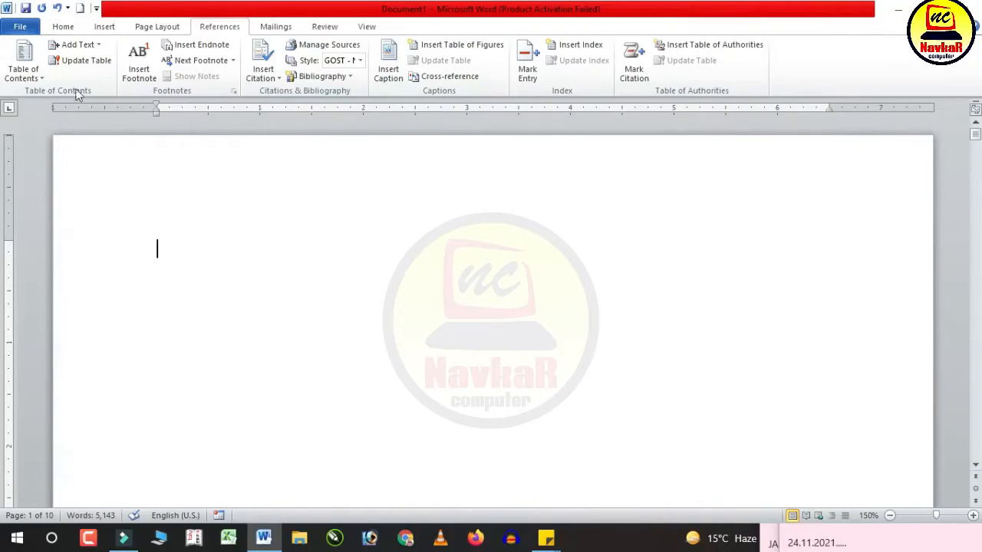
pyautogui.click(77, 44)
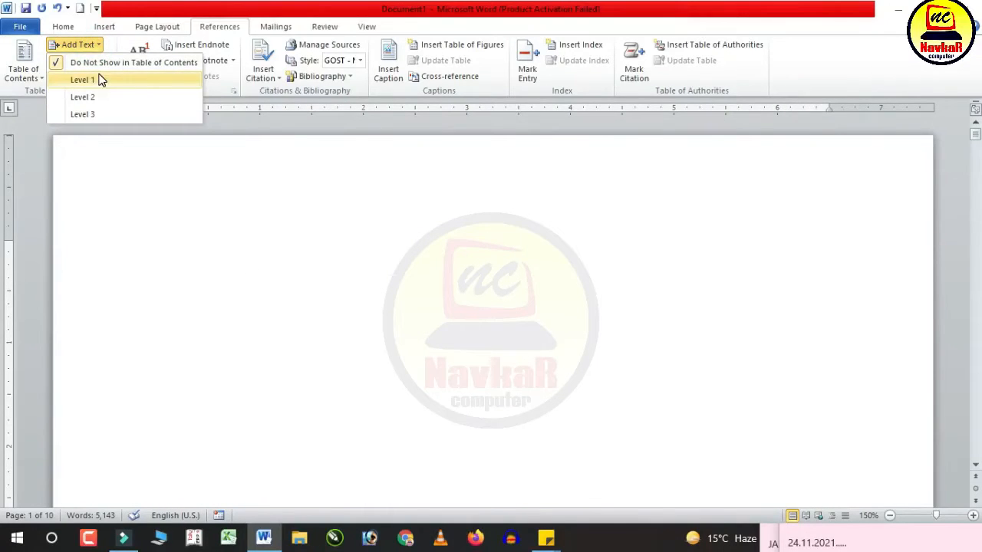
pyautogui.click(77, 43)
pyautogui.click(28, 77)
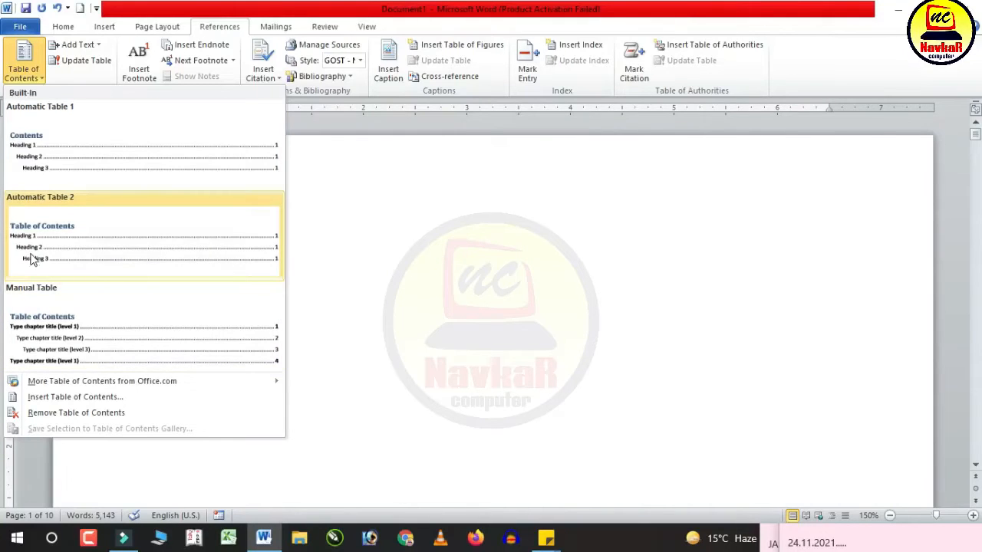
pyautogui.click(96, 236)
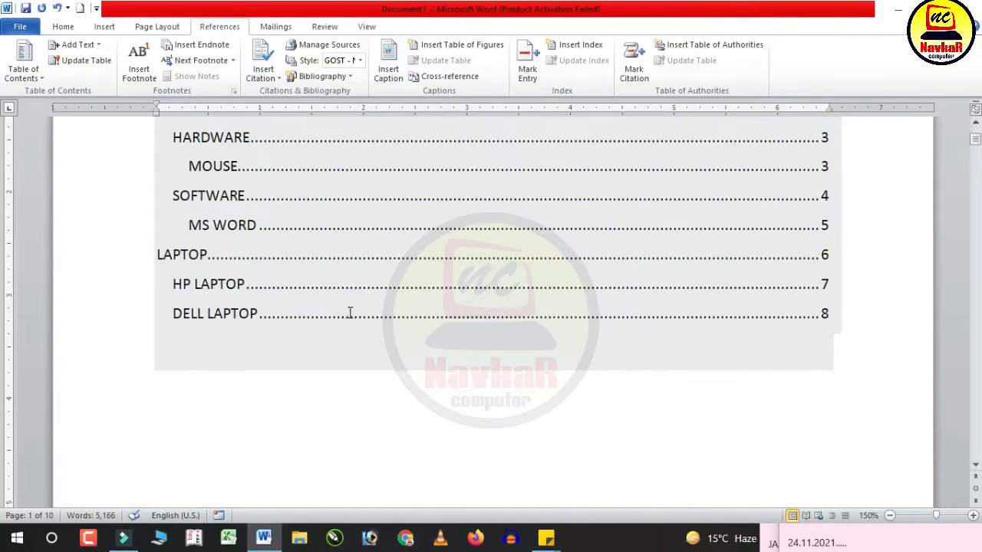
pyautogui.scroll(3, 349, 313)
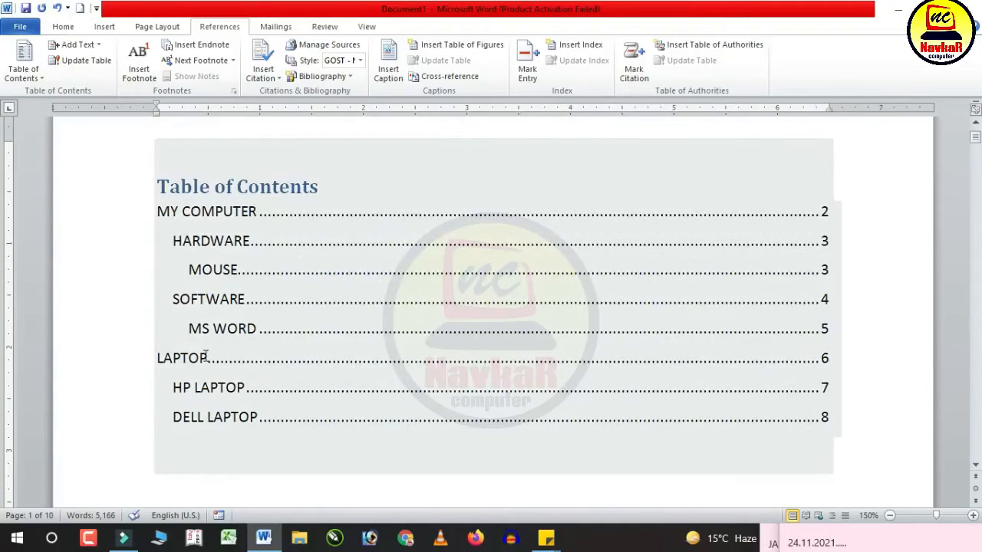
# Check the table of contents entries and follow the MS WORD link to its heading
pyautogui.click(268, 240)
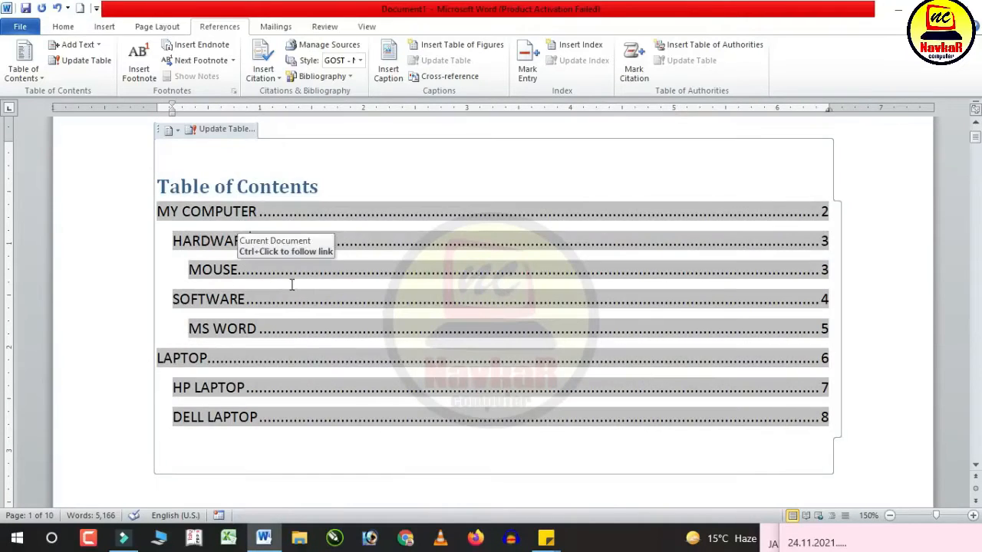
pyautogui.click(215, 256)
pyautogui.scroll(1, 218, 258)
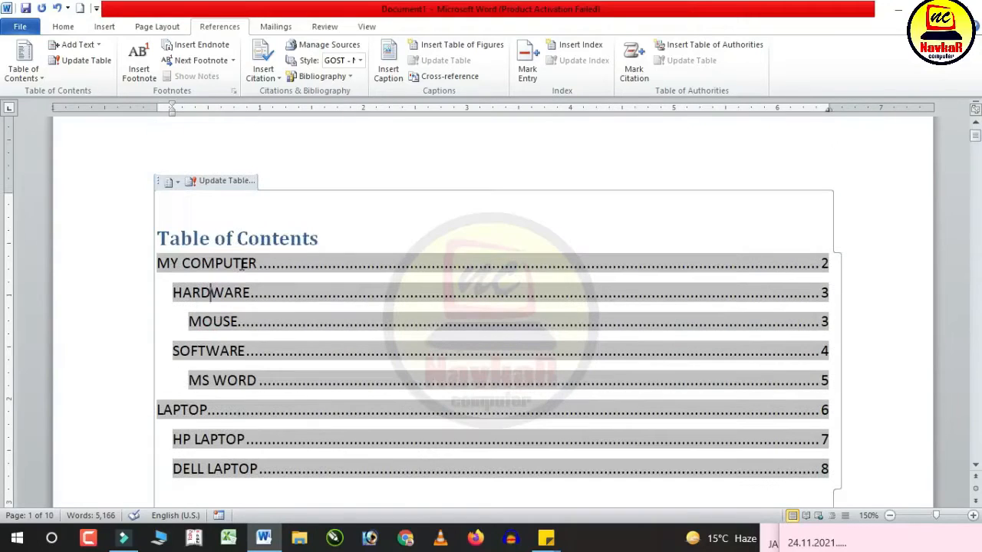
pyautogui.scroll(-1, 311, 316)
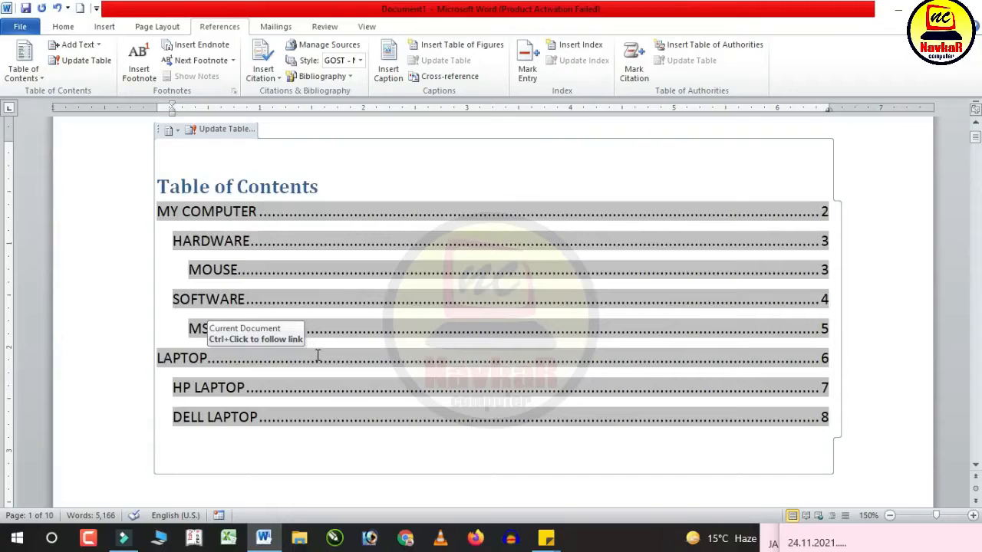
pyautogui.click(220, 298)
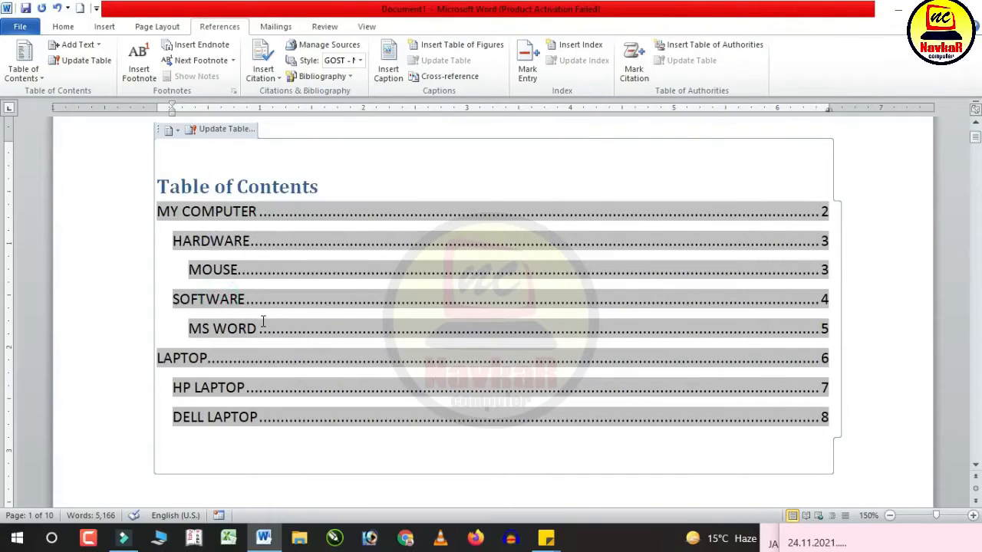
pyautogui.click(224, 329)
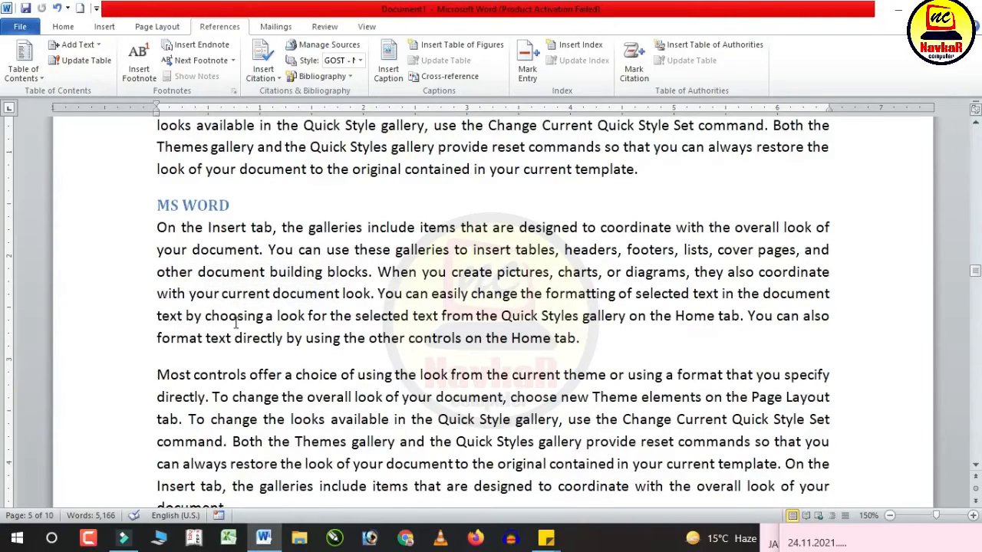
# Return to the table of contents on the first page and follow the SOFTWARE link to its heading
pyautogui.hotkey('ctrl', 'Home')
pyautogui.scroll(-1, 212, 329)
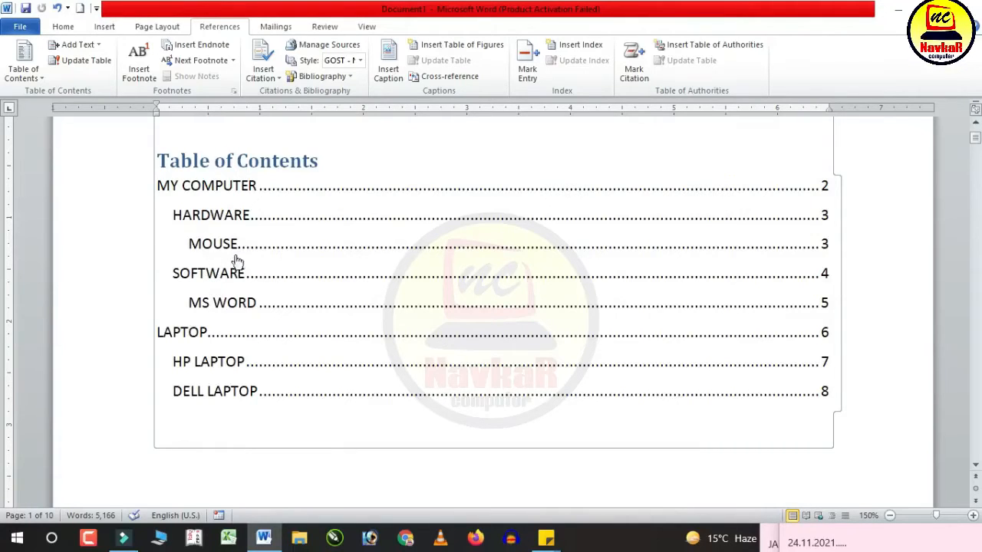
pyautogui.keyDown('ctrl'); pyautogui.click(217, 275); pyautogui.keyUp('ctrl')
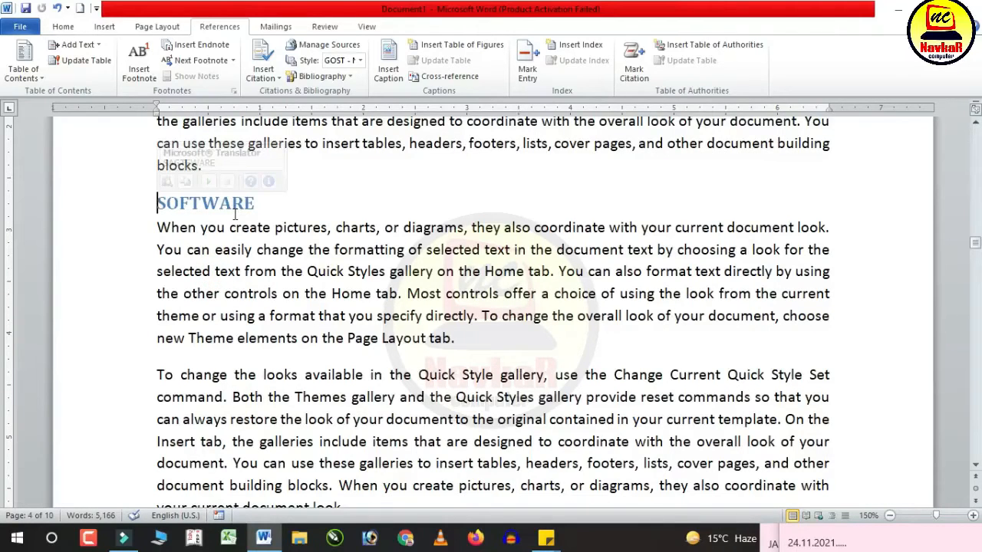
# Add the line HP PRBOOK 6560B below the first paragraph under the HP LAPTOP heading on page 7
pyautogui.hotkey('ctrl', 'Home')
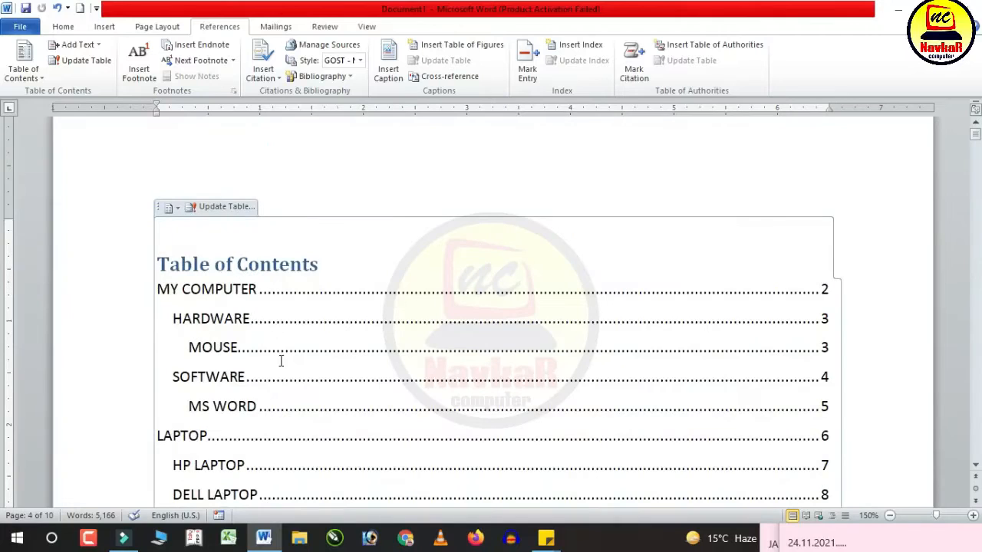
pyautogui.scroll(-1, 281, 360)
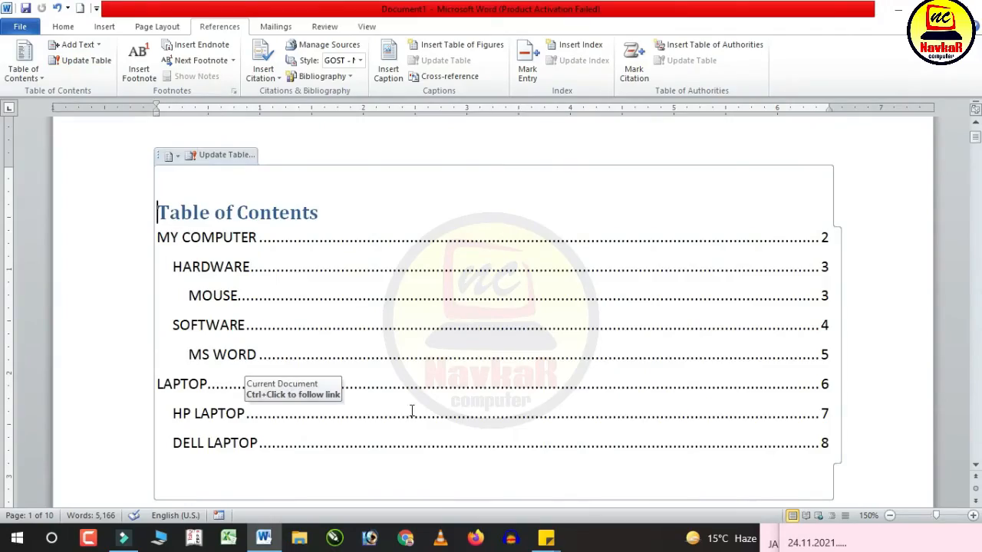
pyautogui.scroll(-15, 419, 430)
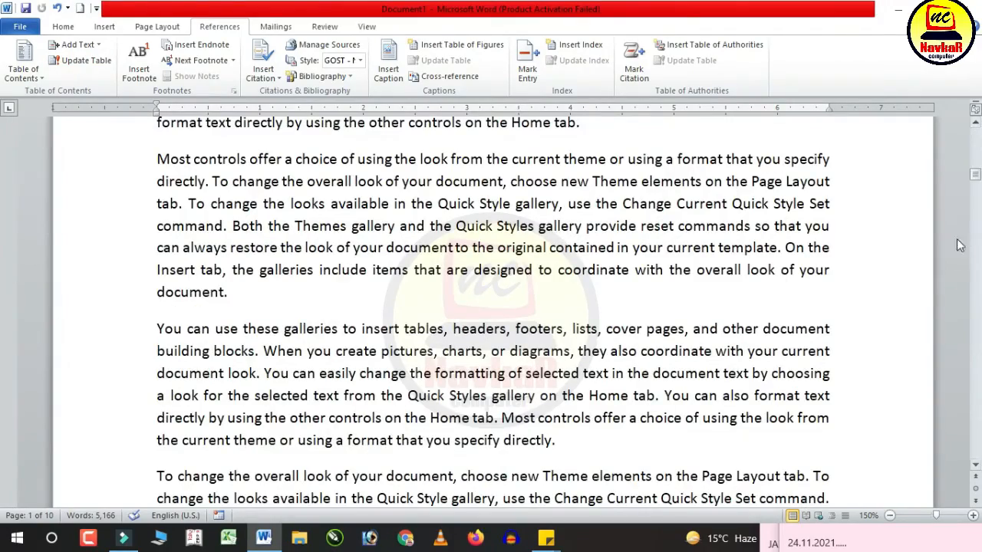
pyautogui.moveTo(976, 176); pyautogui.dragTo(980, 317)
pyautogui.scroll(2, 484, 374)
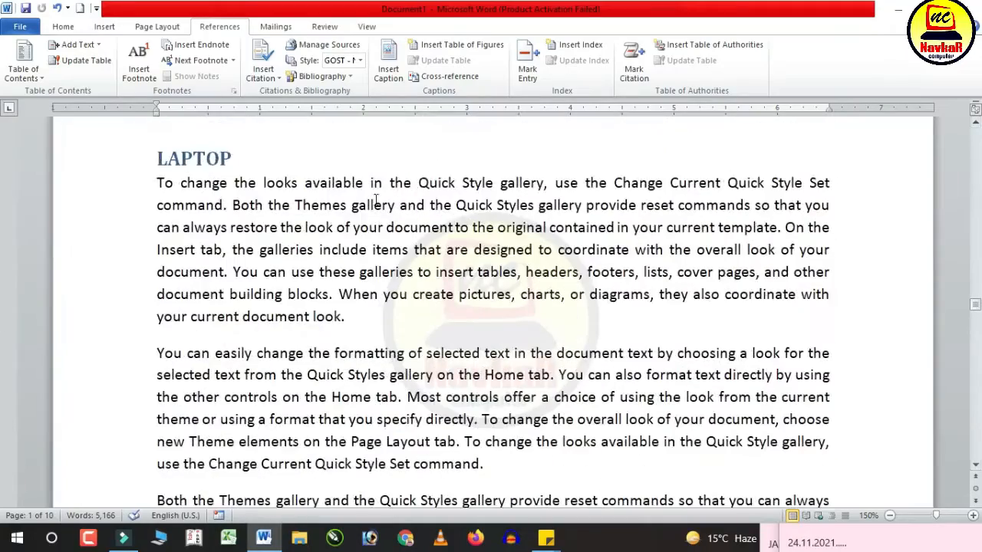
pyautogui.scroll(-10, 409, 320)
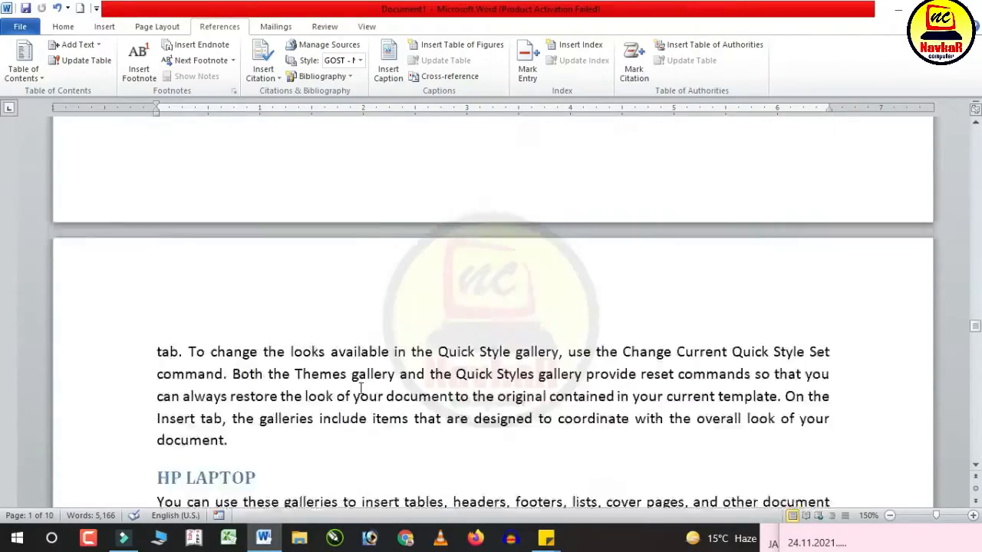
pyautogui.scroll(-1, 362, 388)
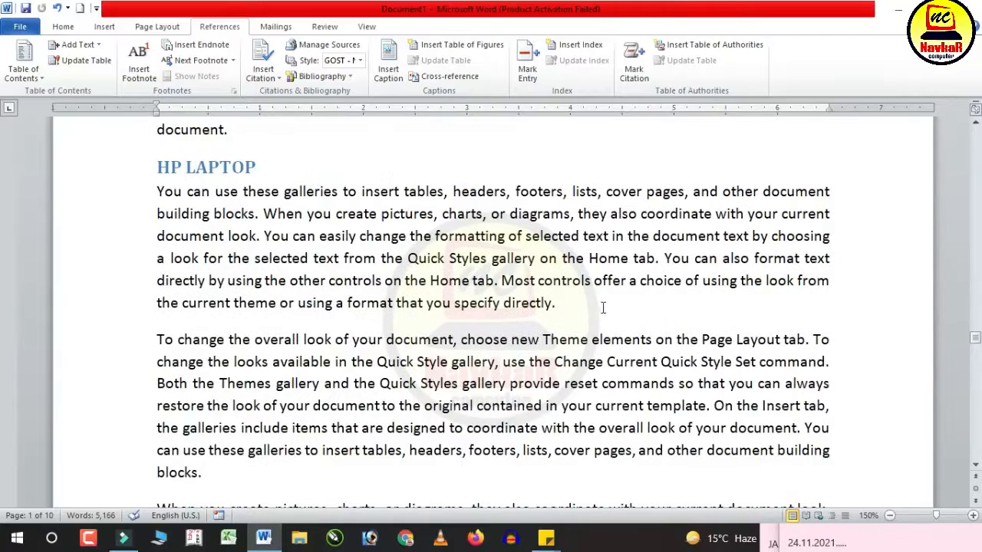
pyautogui.click(604, 306)
pyautogui.press('Return')
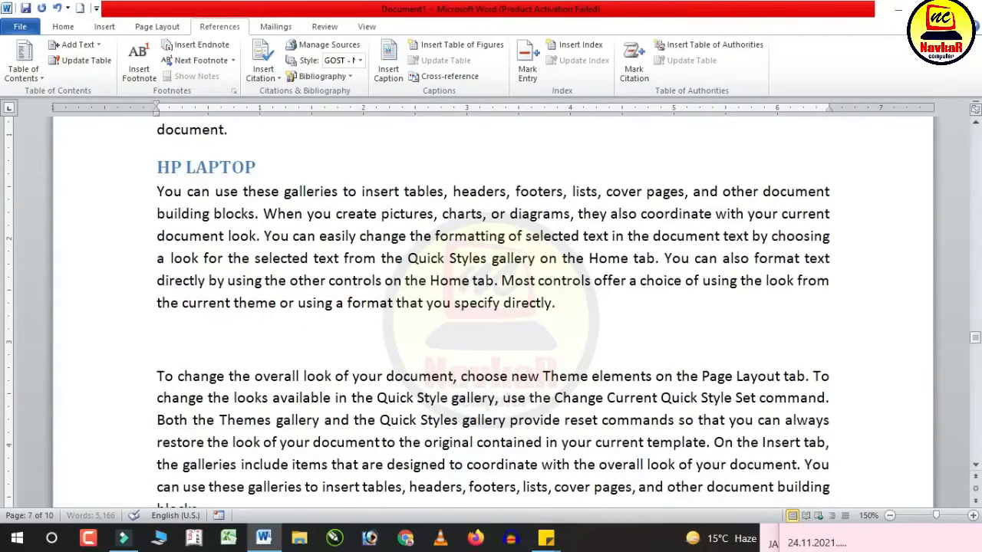
pyautogui.write('HP PRBOOK 65')
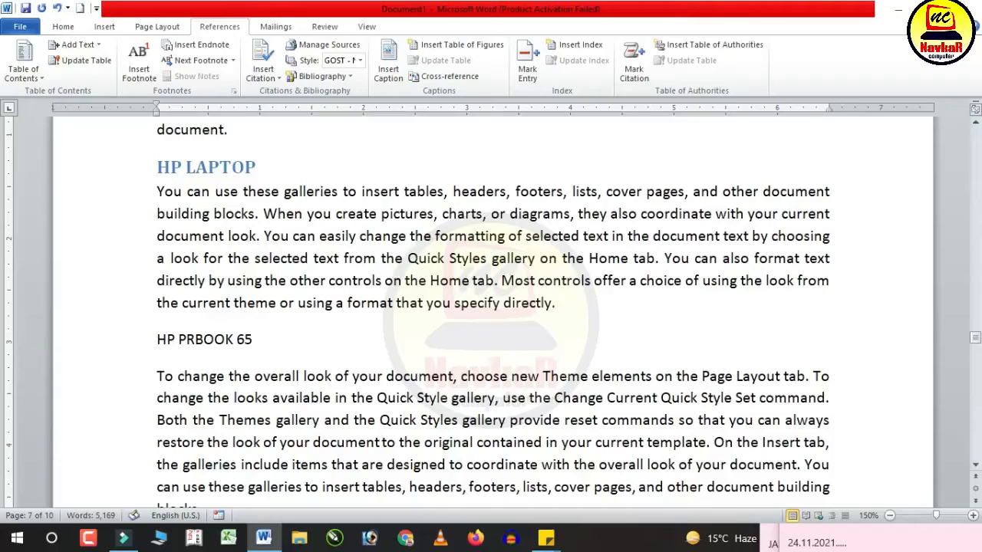
pyautogui.write('60B')
# Mark the HP PRBOOK 6560B line as a Level 3 contents entry
pyautogui.moveTo(300, 341); pyautogui.dragTo(155, 339)
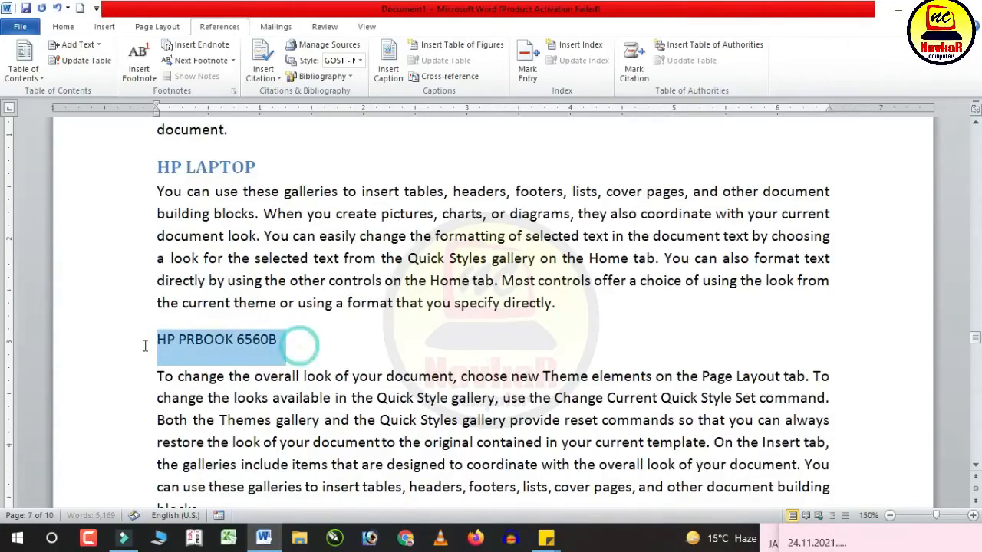
pyautogui.click(78, 45)
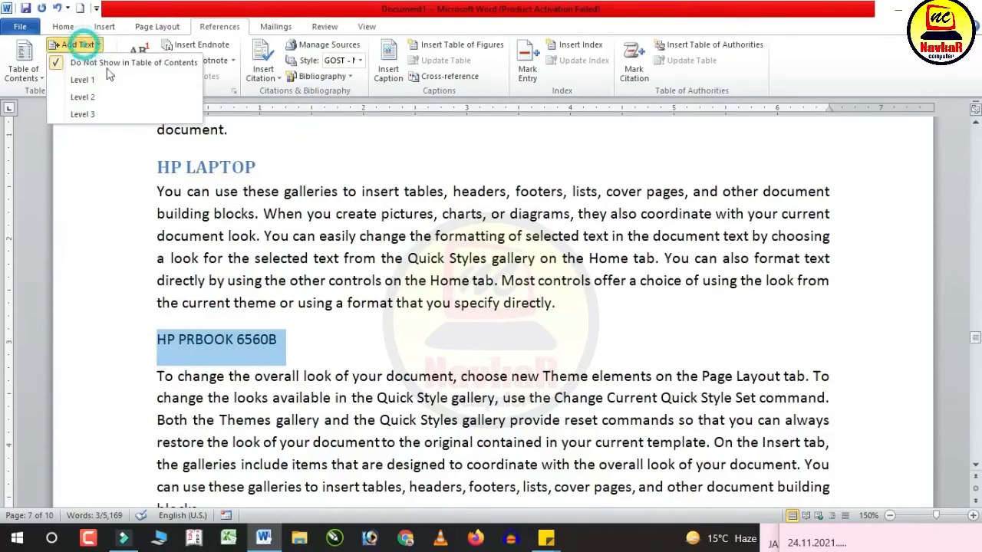
pyautogui.click(107, 115)
pyautogui.click(255, 359)
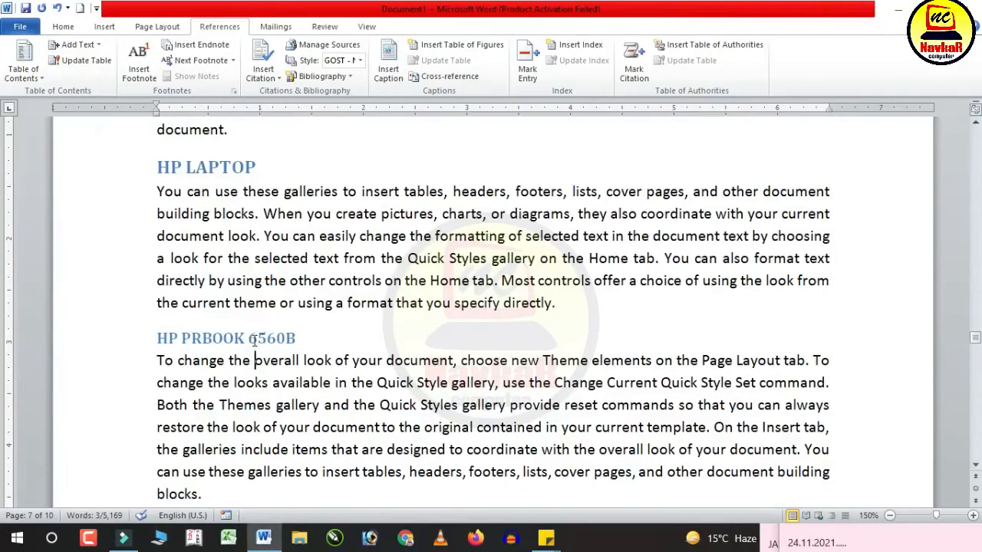
# Update the entire table of contents on the first page to include the new heading
pyautogui.moveTo(976, 340); pyautogui.dragTo(976, 132)
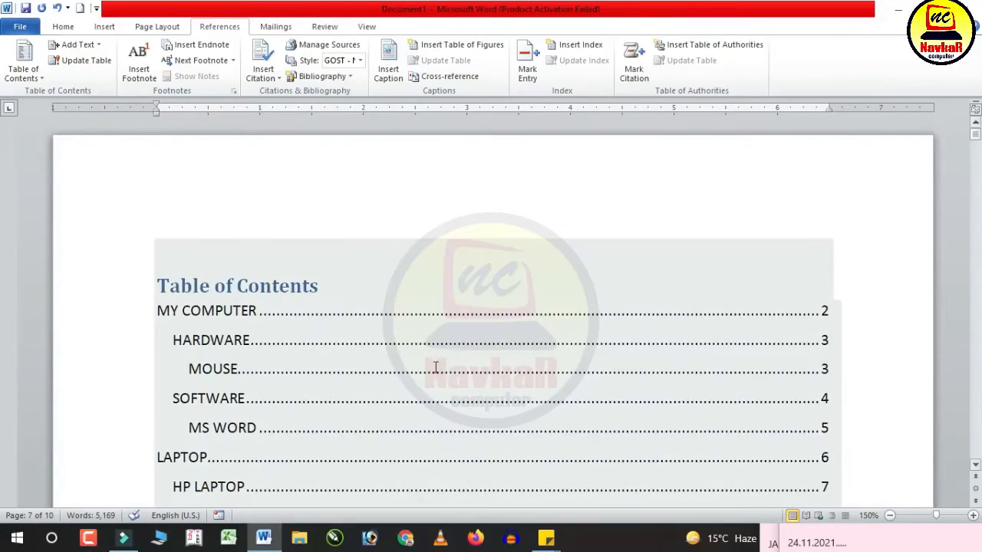
pyautogui.scroll(-3, 305, 373)
pyautogui.click(301, 374)
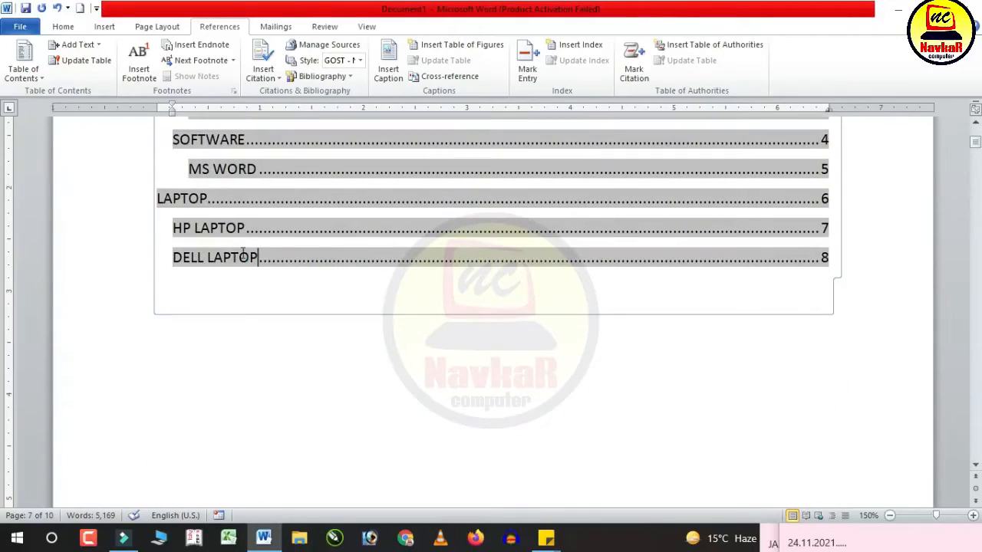
pyautogui.click(81, 60)
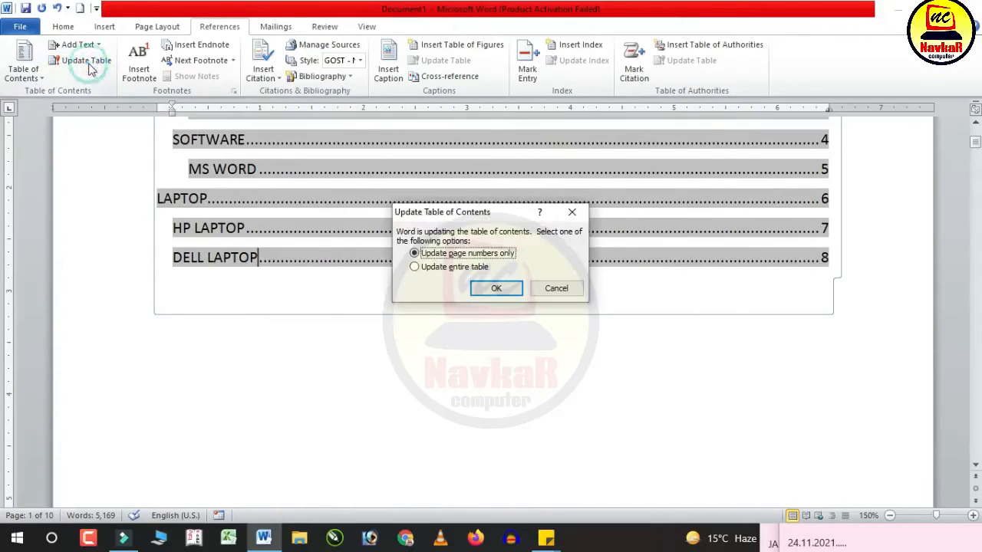
pyautogui.click(418, 268)
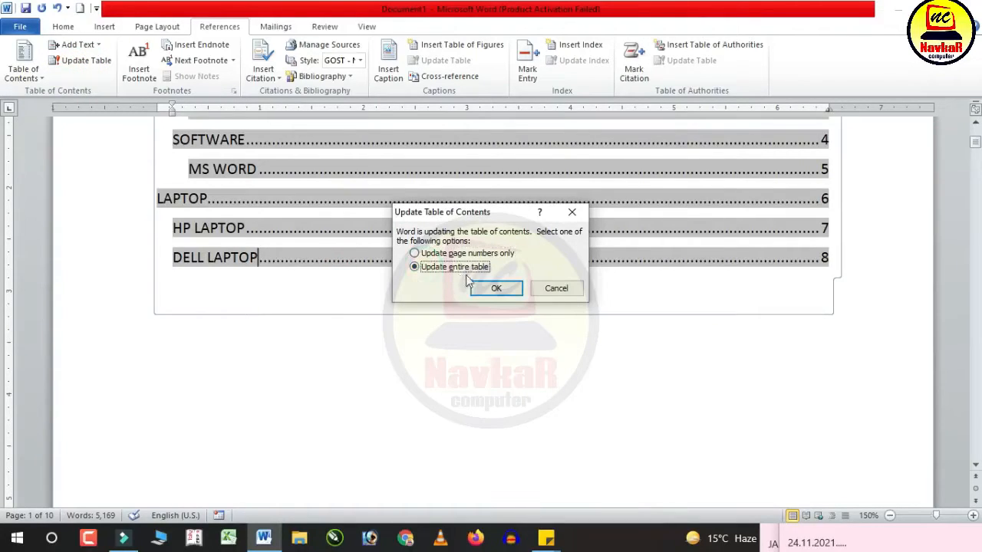
pyautogui.click(499, 296)
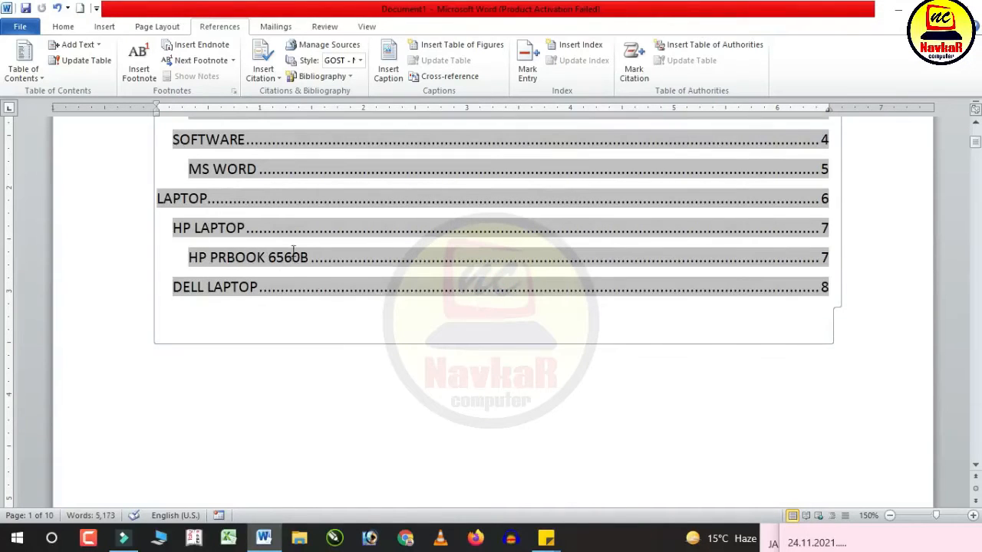
pyautogui.scroll(1, 276, 267)
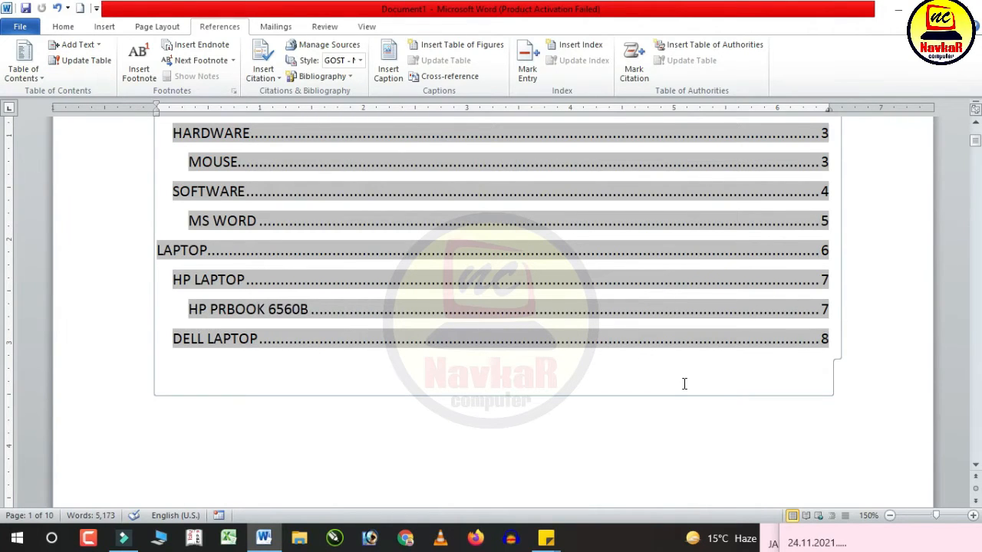
# Generate filler text with =RAND(10,5) above the HARDWARE heading on page 3 to push the following headings down
pyautogui.scroll(-15, 515, 439)
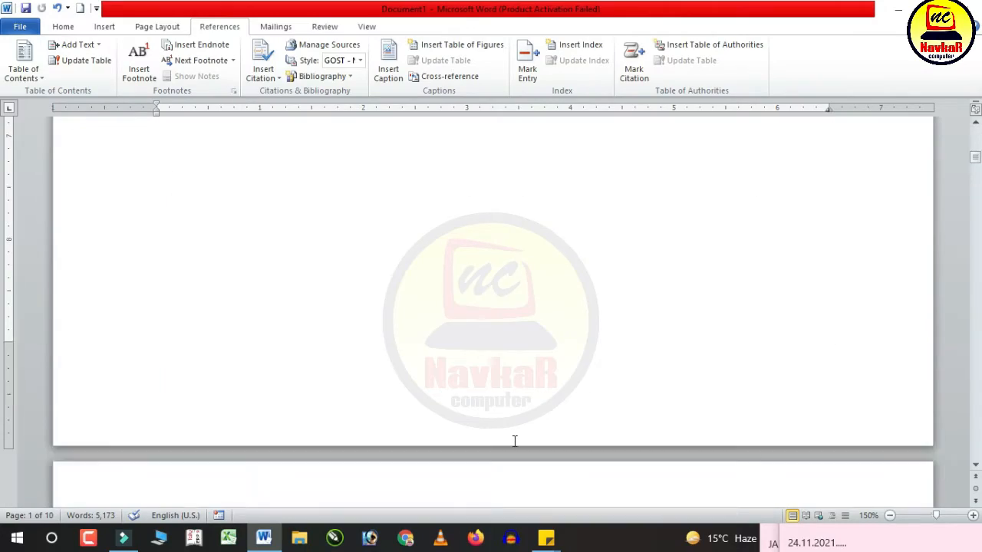
pyautogui.scroll(-10, 368, 393)
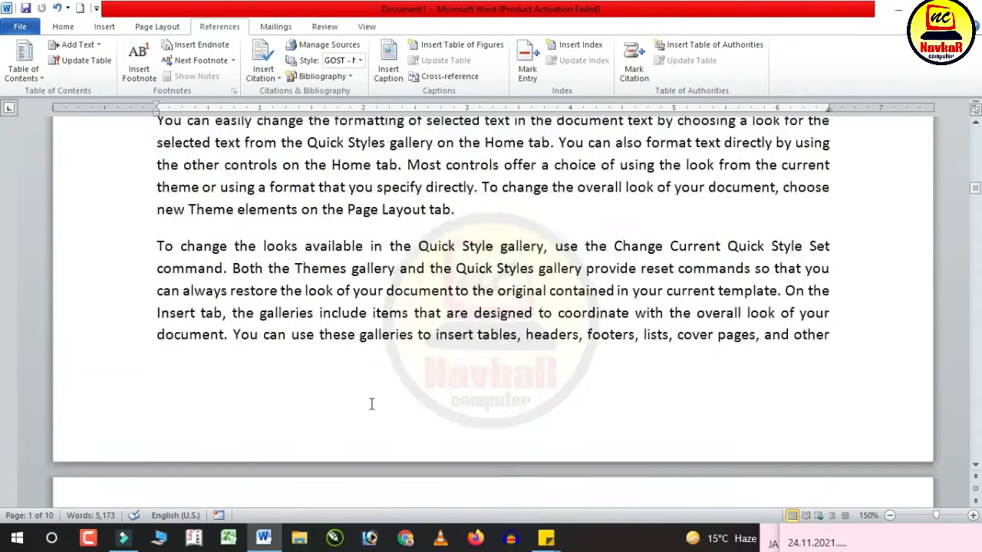
pyautogui.click(345, 309)
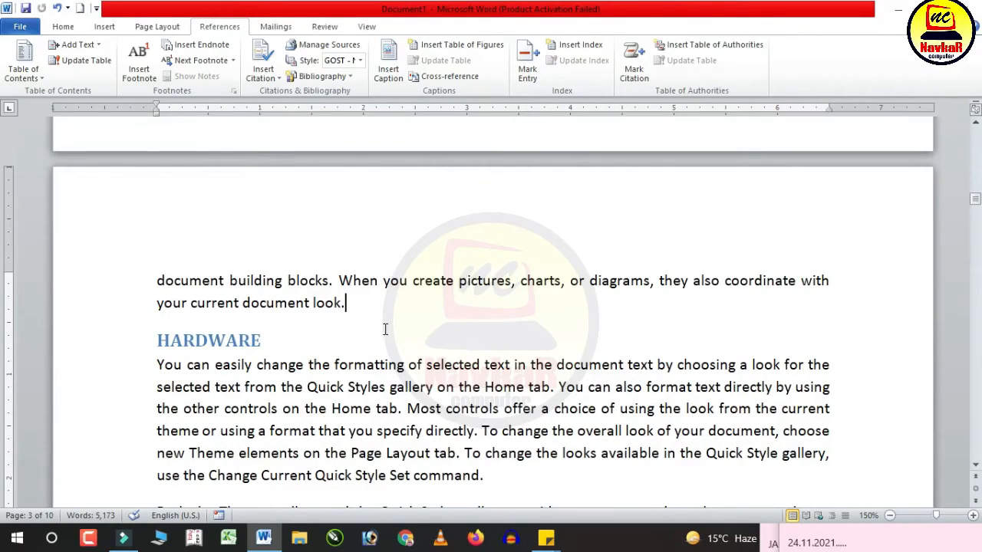
pyautogui.press('Return')
pyautogui.write('=RAND')
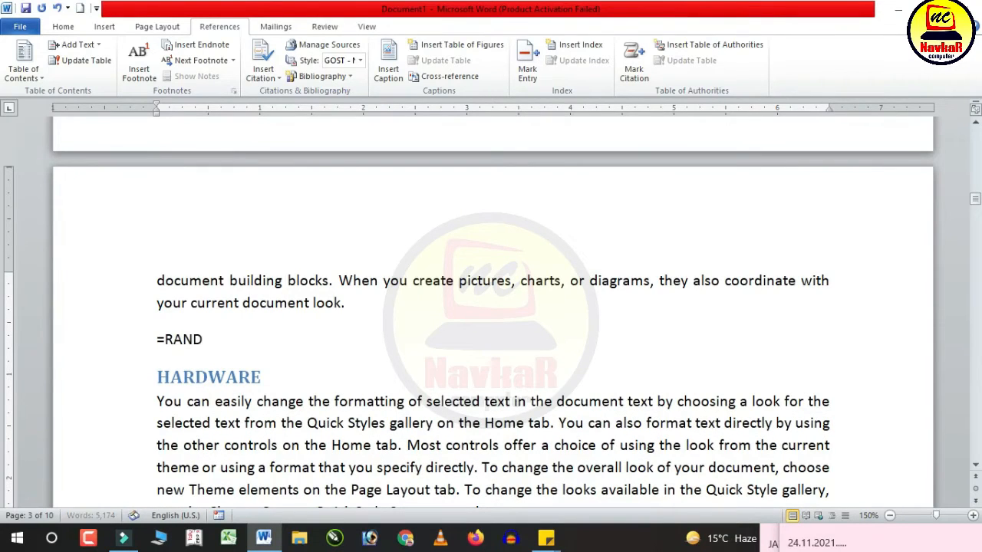
pyautogui.write('(10,5)')
pyautogui.press('Return')
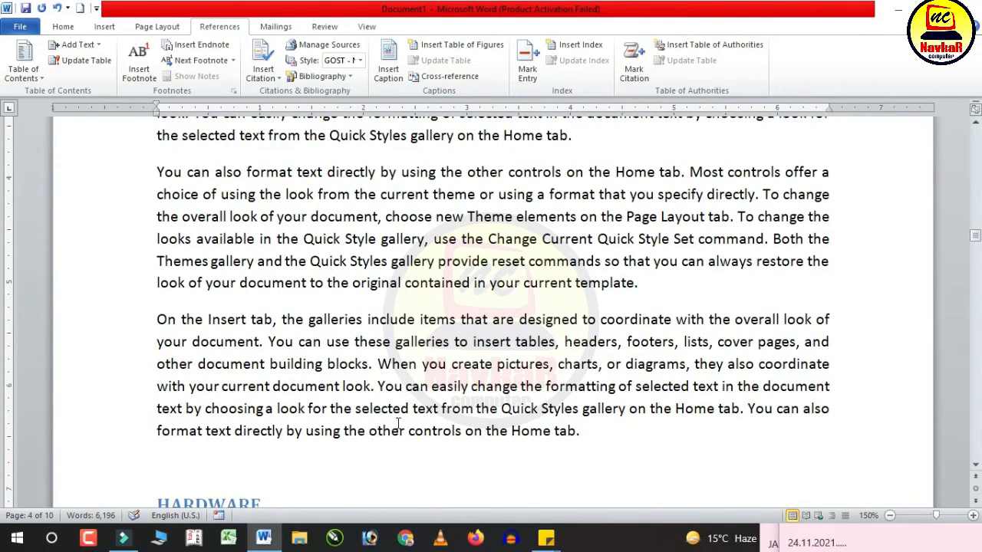
pyautogui.press('Return')
pyautogui.scroll(-2, 399, 393)
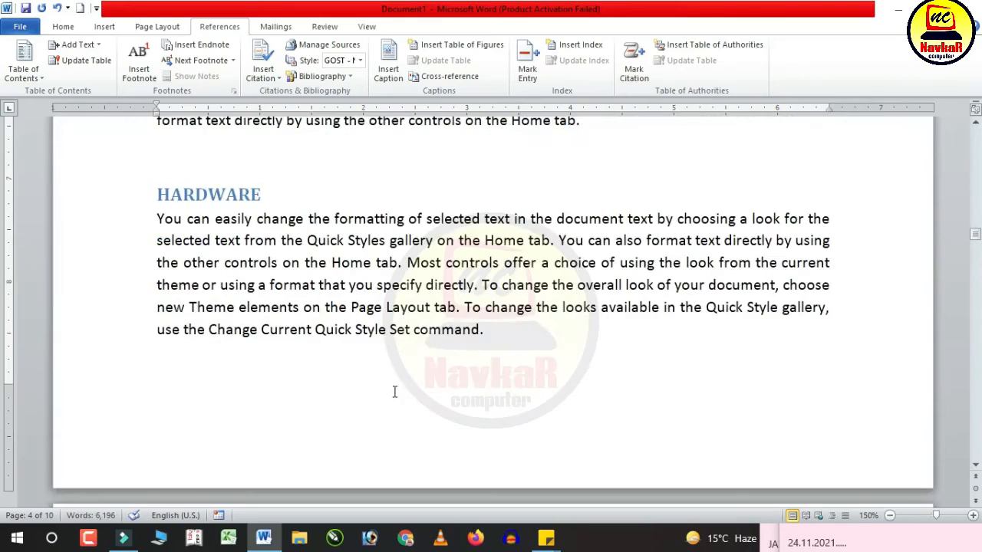
pyautogui.scroll(3, 382, 386)
pyautogui.scroll(-3, 383, 386)
# Update only the page numbers in the table of contents on the first page and check its entries
pyautogui.moveTo(976, 237); pyautogui.dragTo(976, 121)
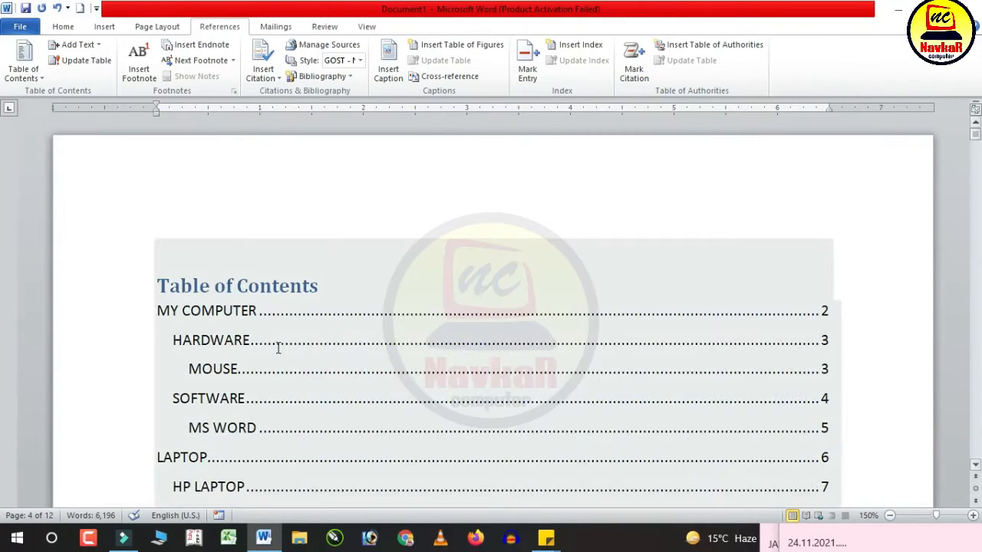
pyautogui.click(542, 369)
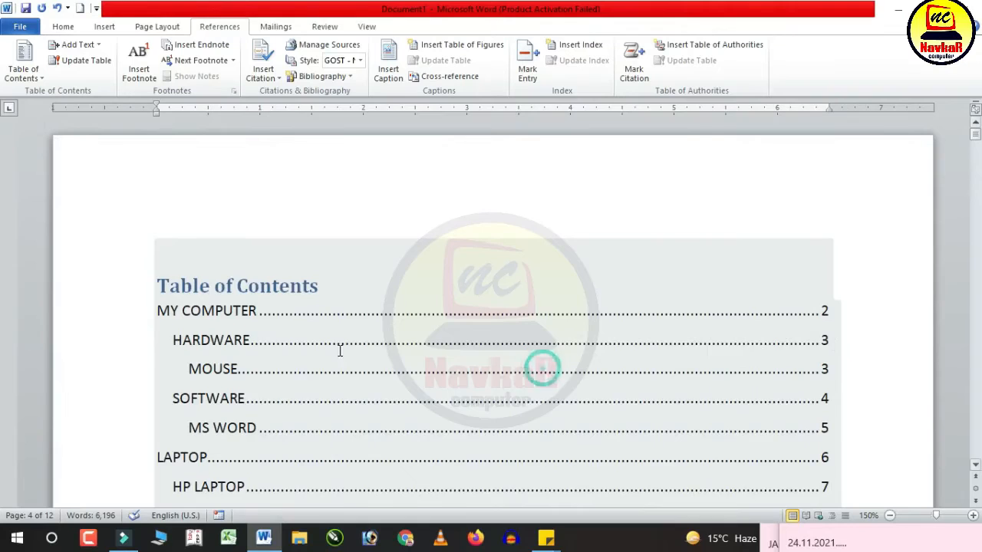
pyautogui.click(86, 61)
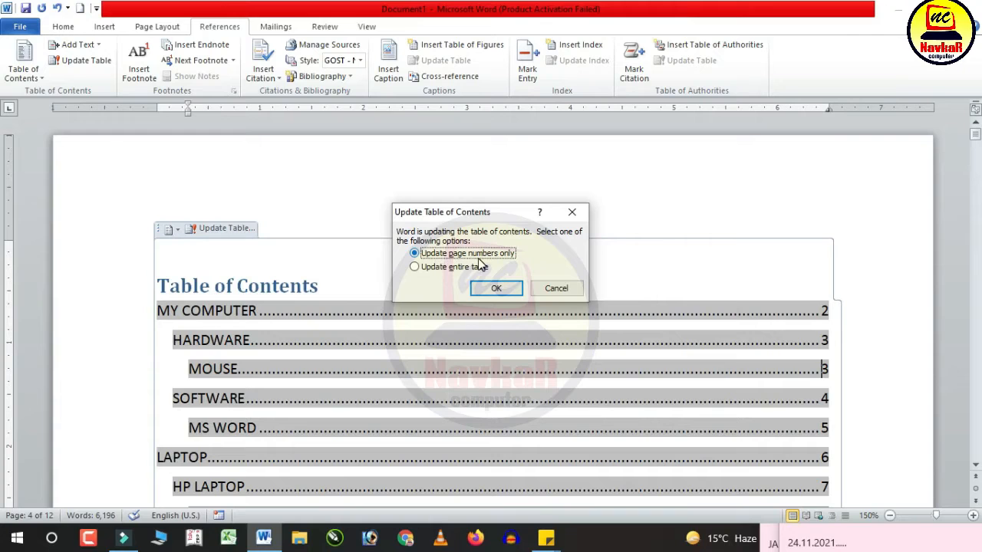
pyautogui.click(453, 268)
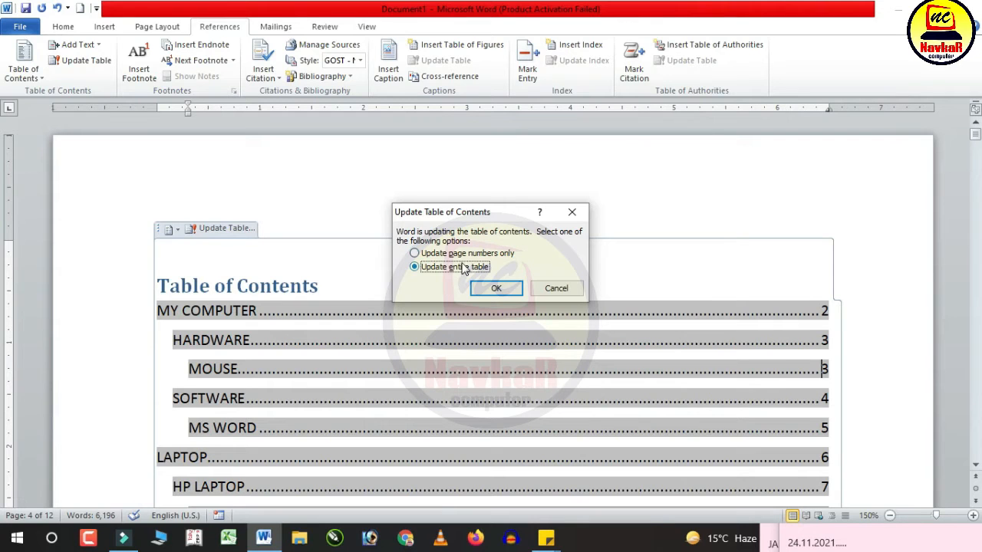
pyautogui.click(454, 254)
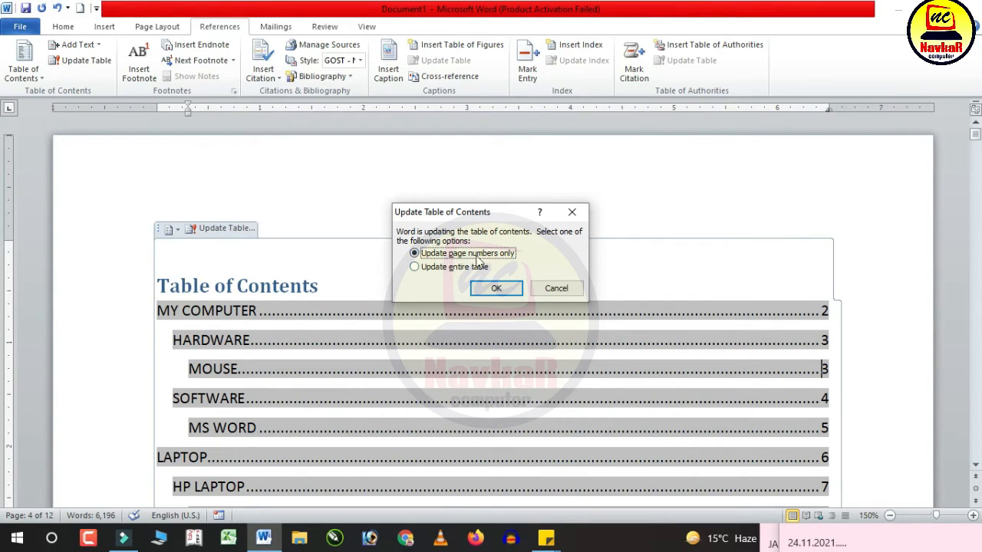
pyautogui.click(497, 288)
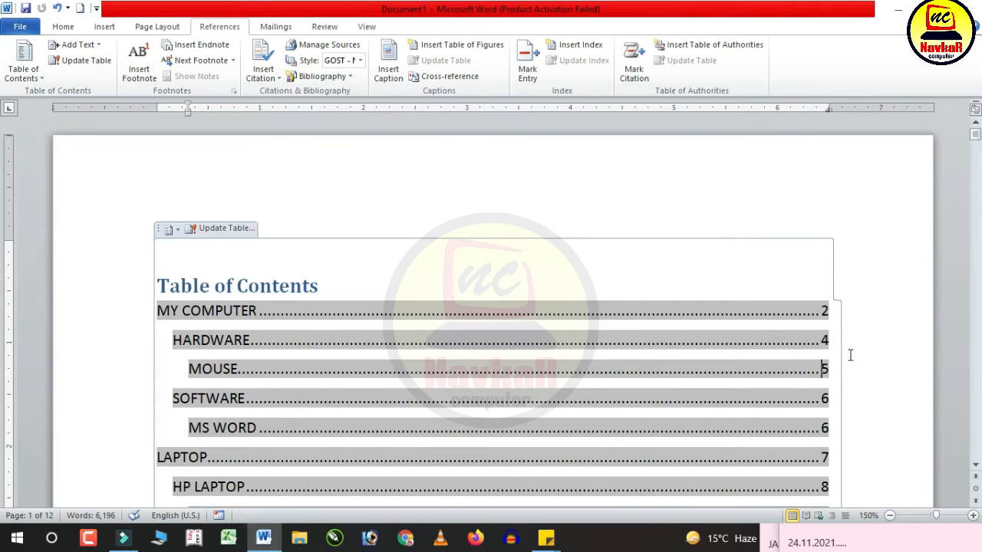
pyautogui.scroll(-3, 815, 376)
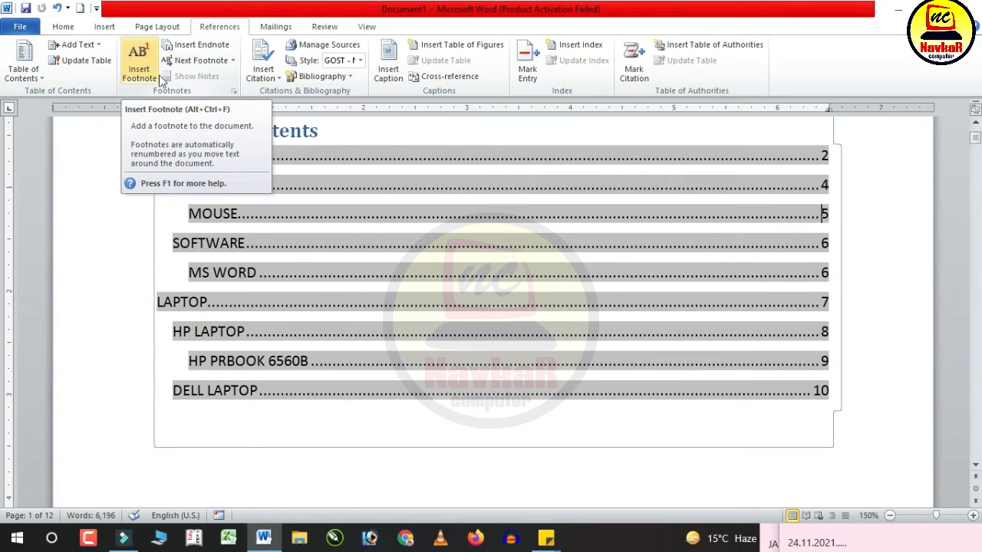
# Add the word SBI at the end of the first paragraph under the MY COMPUTER heading
pyautogui.scroll(-10, 486, 342)
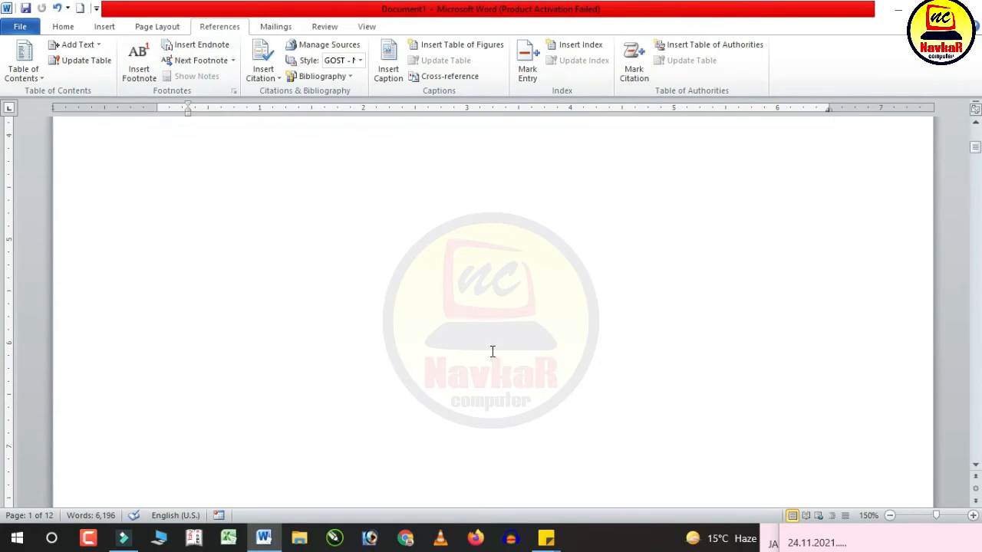
pyautogui.click(619, 248)
pyautogui.write('SBI')
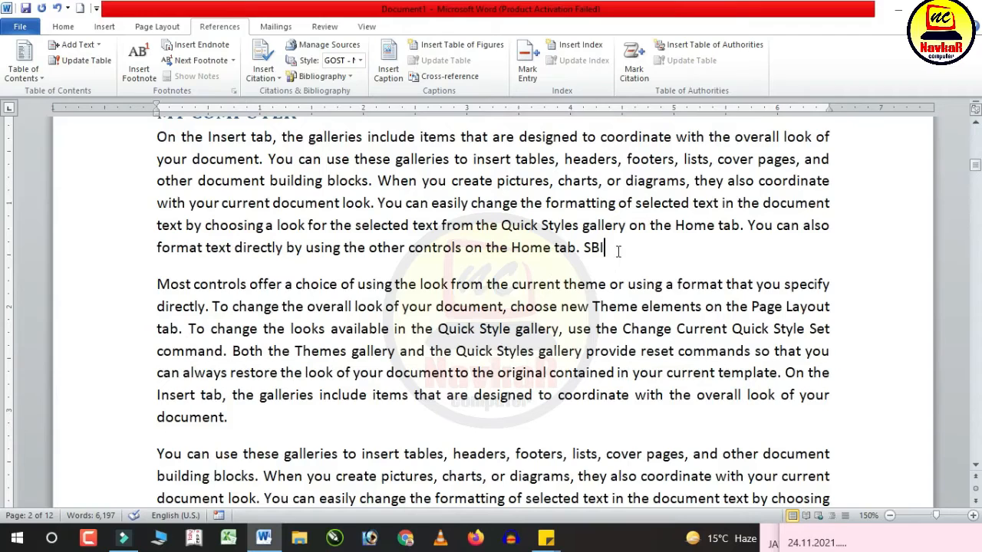
# Insert a footnote for the word SBI with the text "SBI – STATE BANK OF INDIA" and check its reference mark
pyautogui.moveTo(619, 252); pyautogui.dragTo(583, 254)
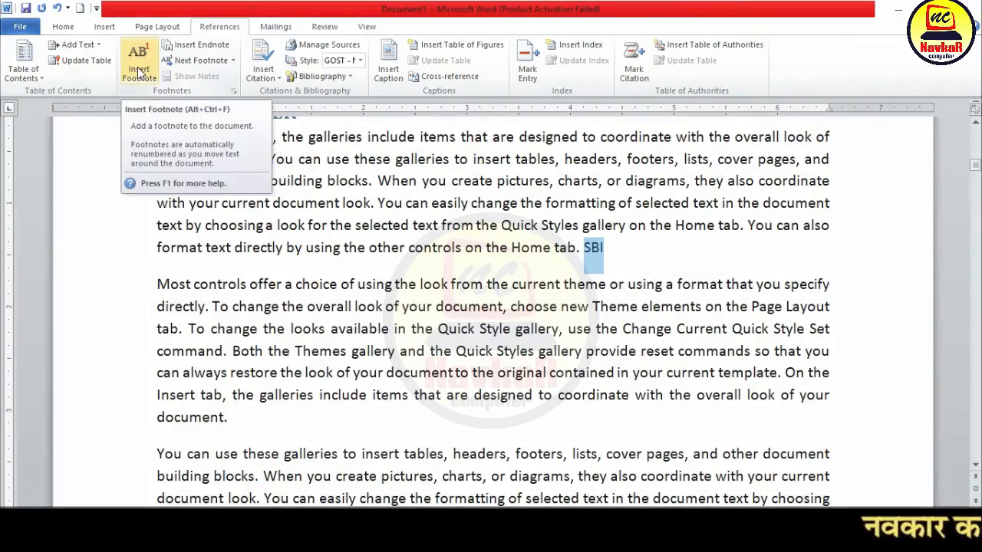
pyautogui.scroll(2, 435, 301)
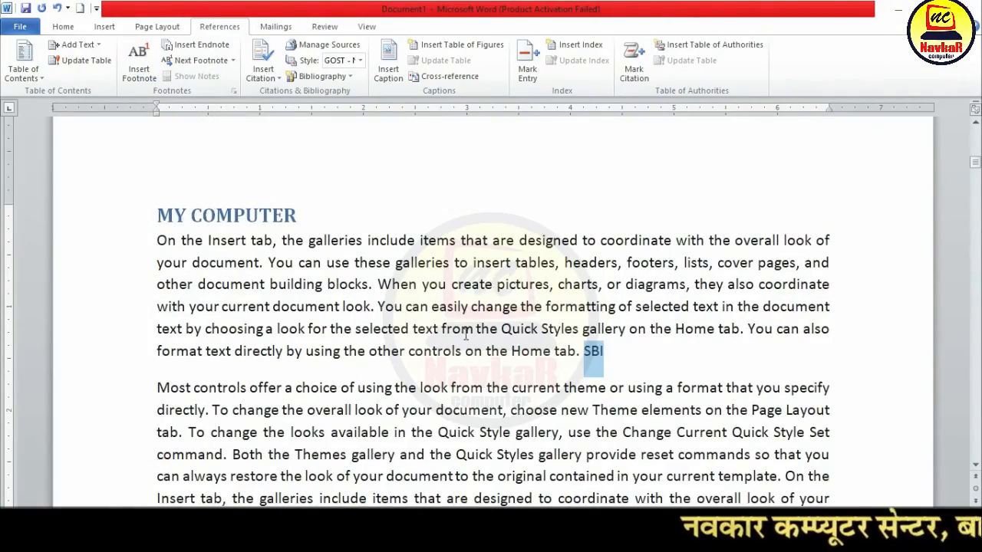
pyautogui.scroll(-15, 466, 335)
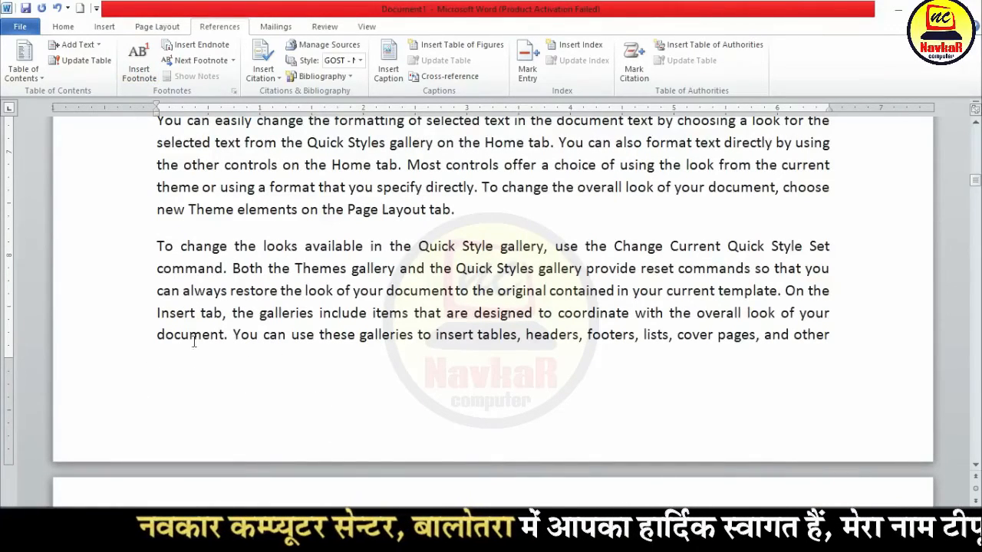
pyautogui.scroll(12, 662, 322)
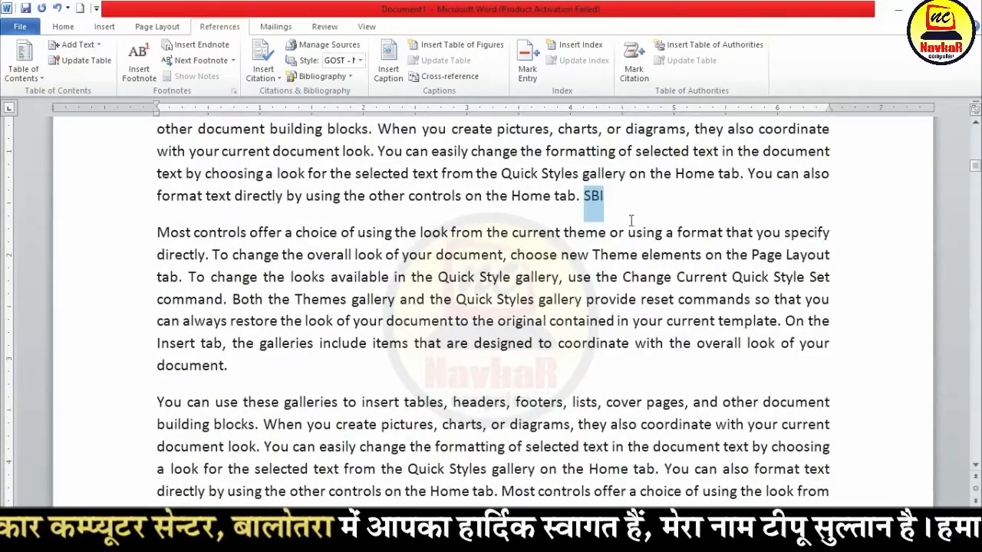
pyautogui.scroll(1, 603, 222)
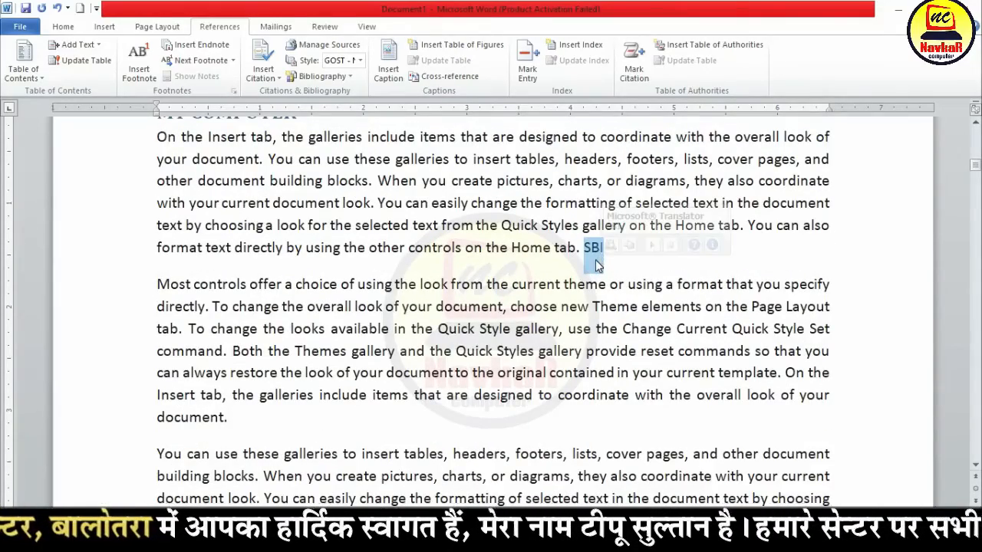
pyautogui.click(139, 63)
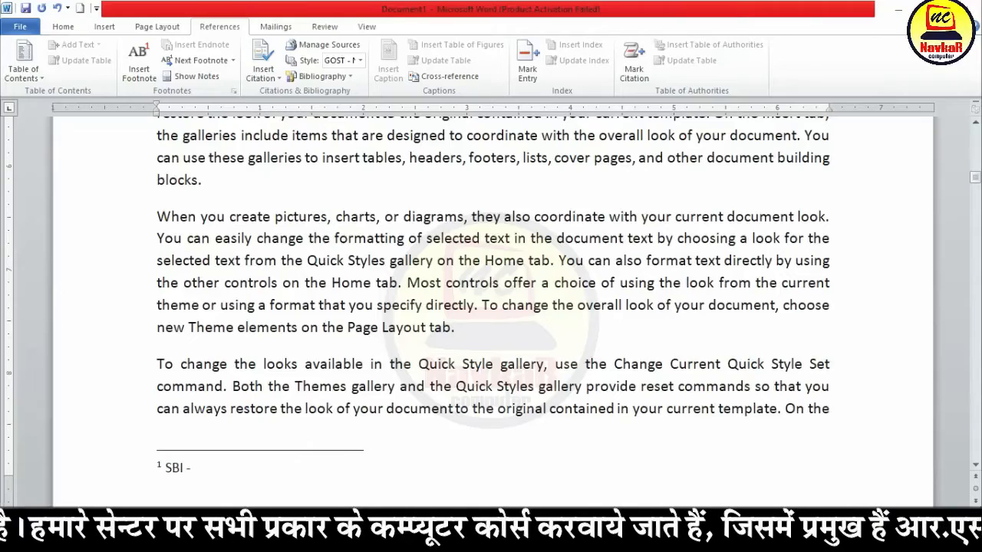
pyautogui.write('SBI - STATE BANK OF INDIA')
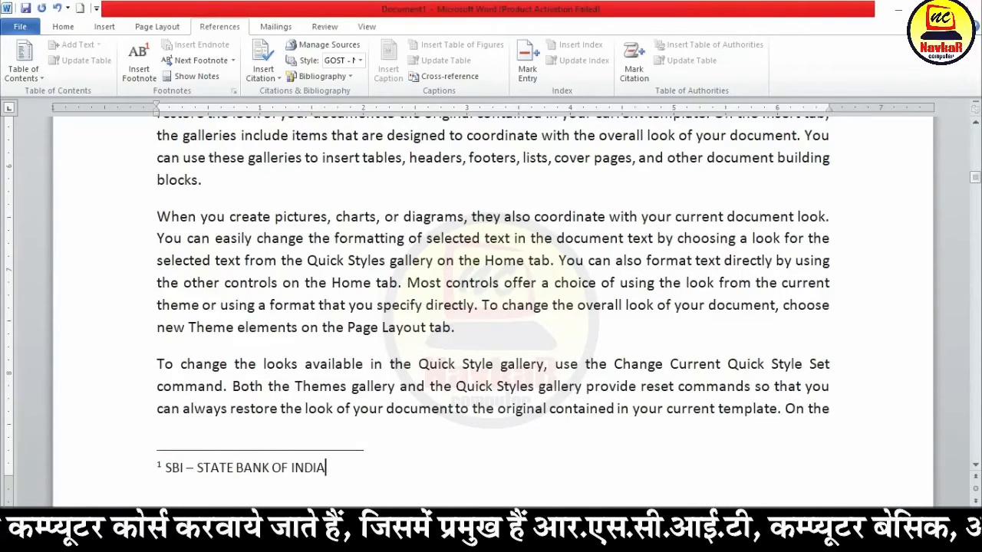
pyautogui.scroll(-2, 395, 434)
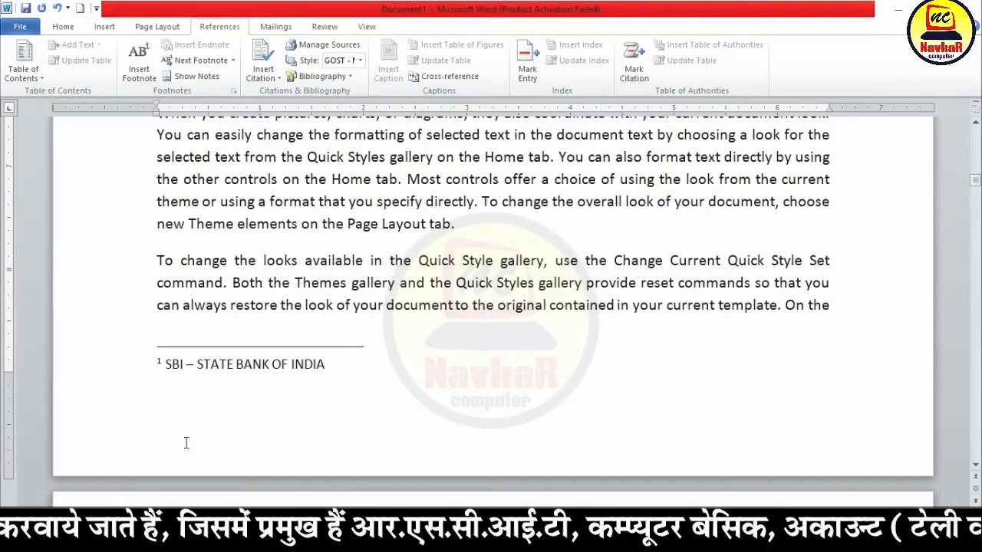
pyautogui.scroll(15, 346, 391)
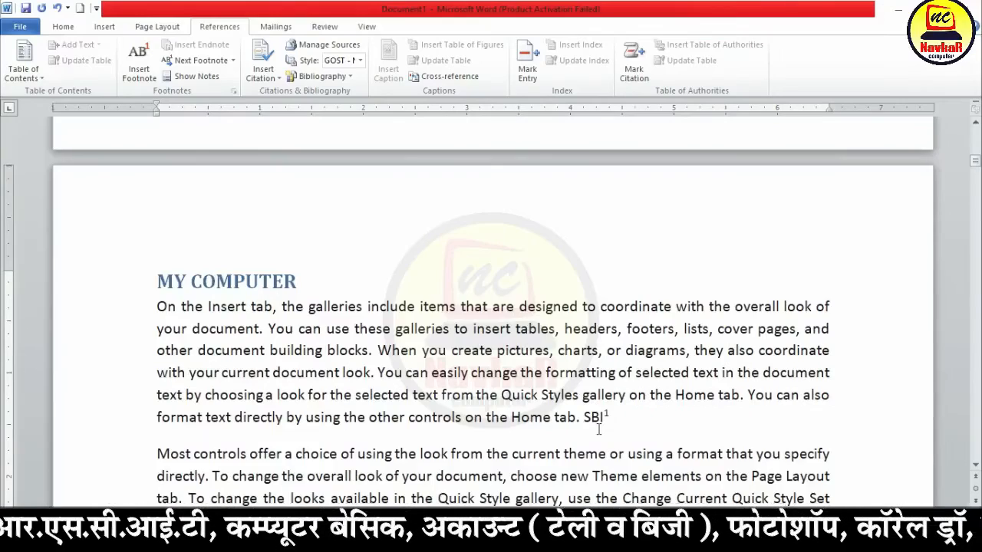
# Add the word RKCL at the end of the second paragraph under the MY COMPUTER heading
pyautogui.scroll(-2, 599, 431)
pyautogui.scroll(-2, 441, 426)
pyautogui.click(273, 385)
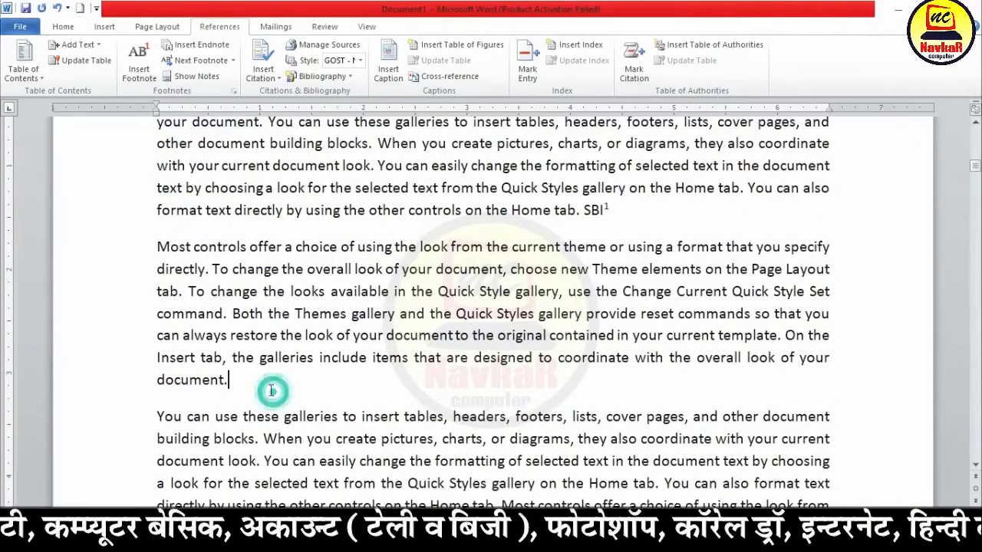
pyautogui.write('RKC')
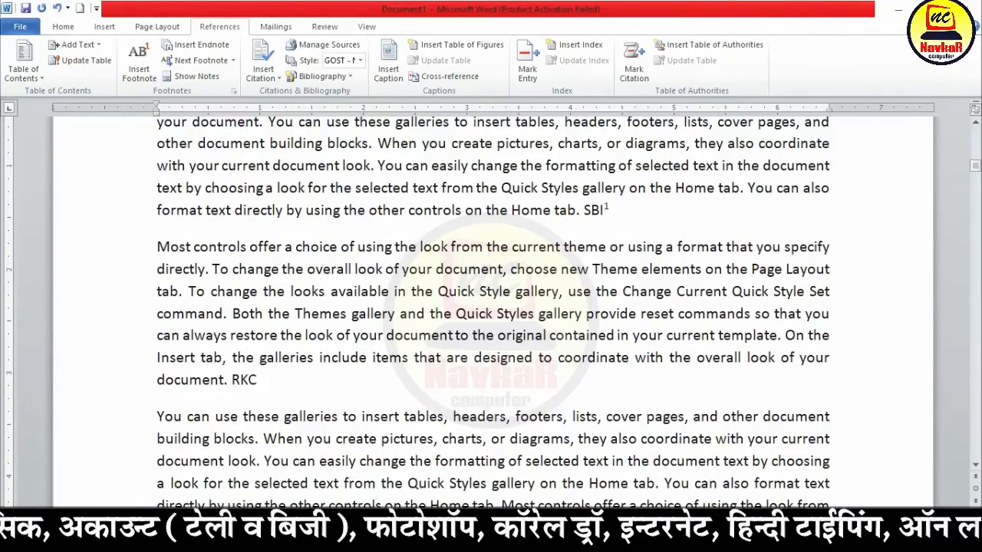
# Insert an endnote for the word RKCL with the text "RKCL – RAJASTHAN KNOWLEDGE CORPORATION LIMITED"
pyautogui.moveTo(266, 381); pyautogui.dragTo(232, 379)
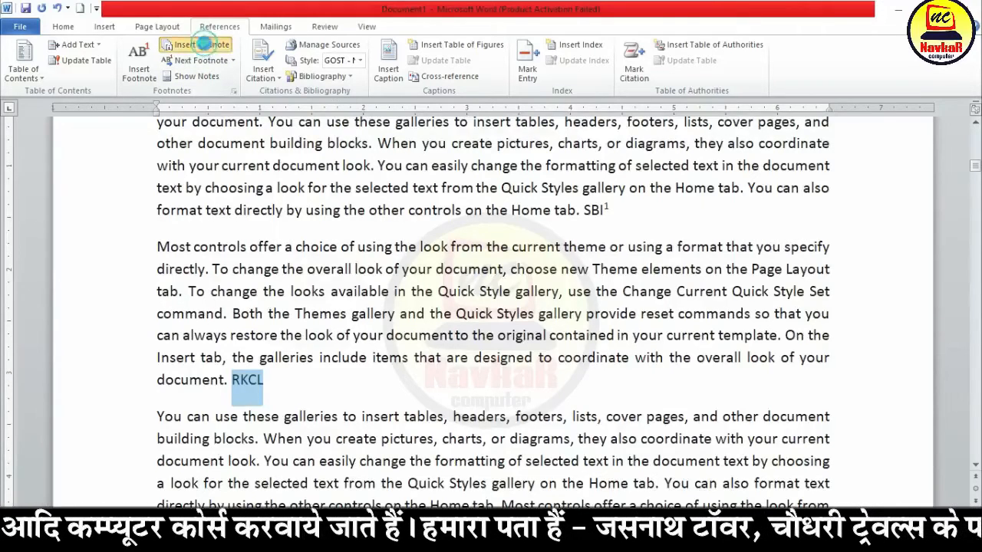
pyautogui.click(200, 44)
pyautogui.scroll(3, 287, 357)
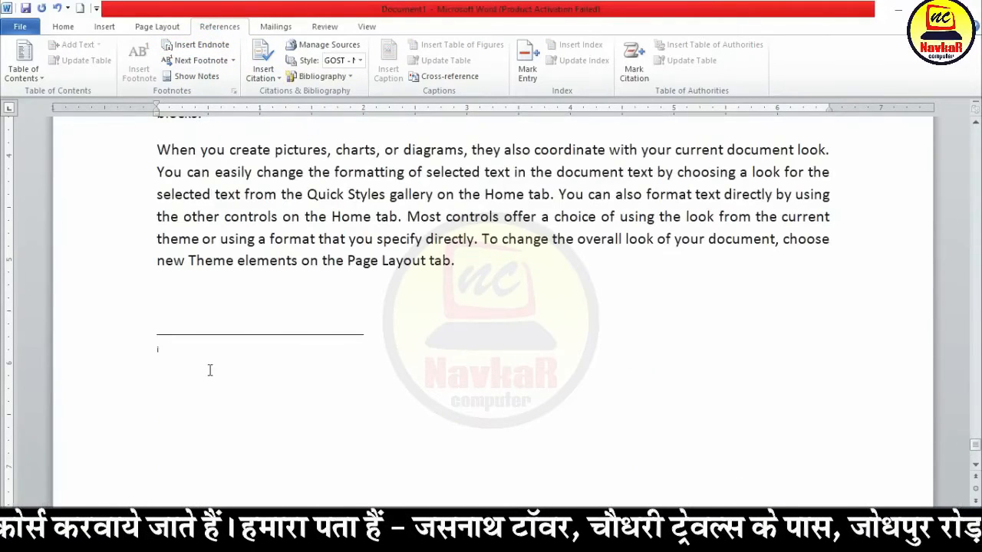
pyautogui.write('RKCL -')
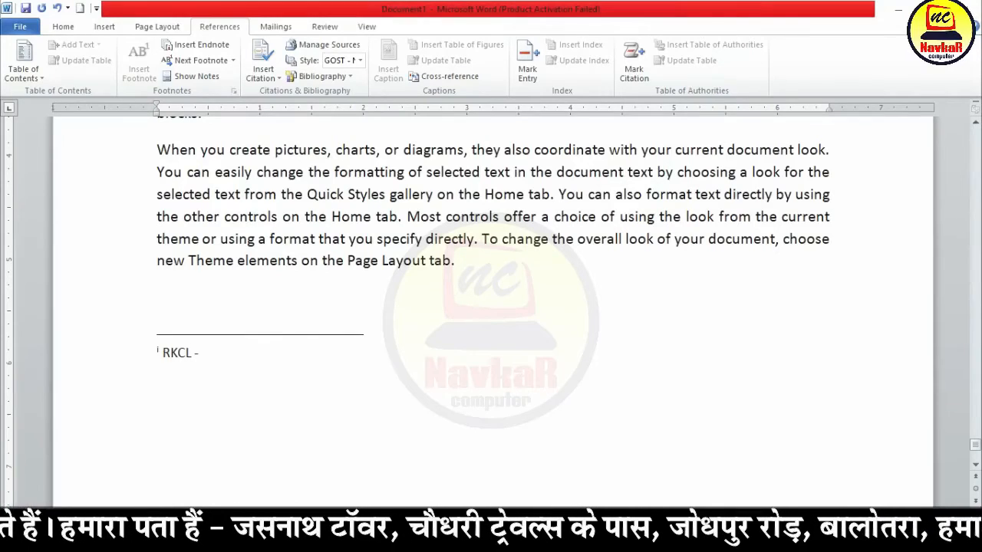
pyautogui.write(' RAJASTHAN KNOWLEDGE CORPORATION LIMITED')
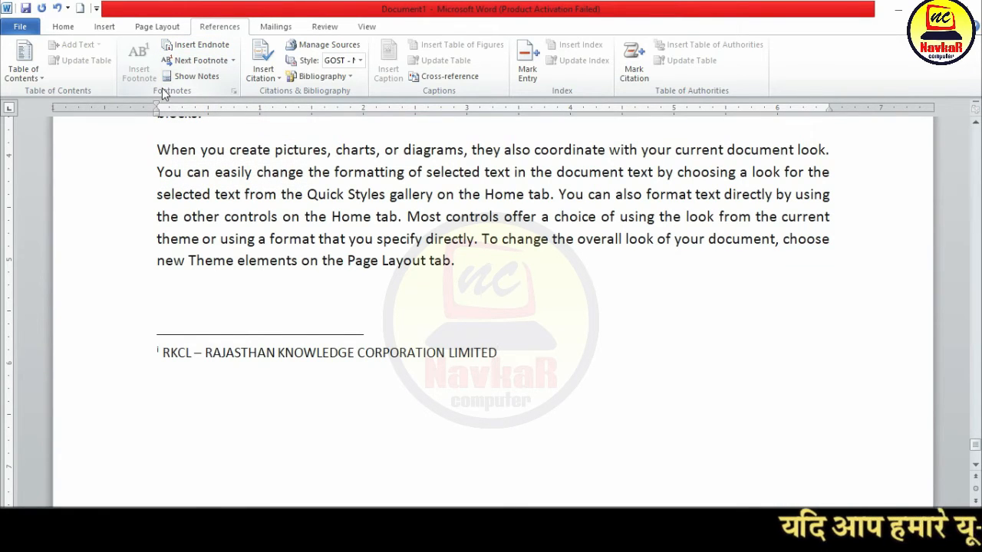
pyautogui.hotkey('shift', 'Home')
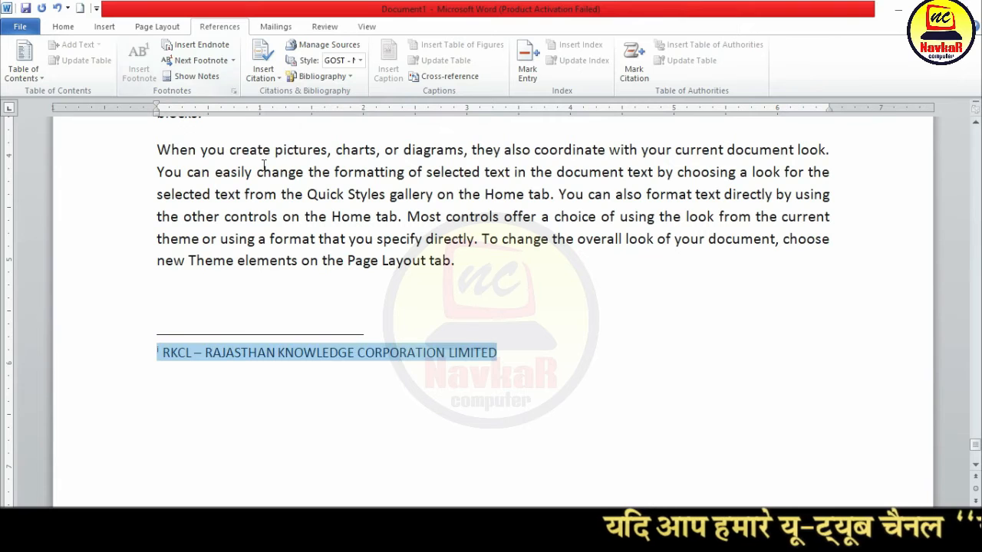
# Starting from the first paragraph under MY COMPUTER, go to the next footnote mark and on to the next endnote mark
pyautogui.hotkey('ctrl', 'Home')
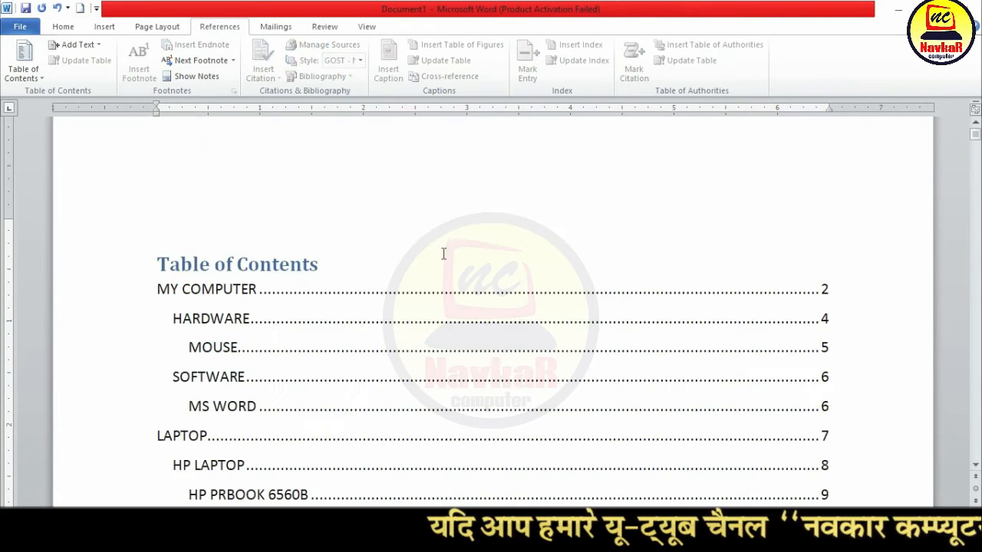
pyautogui.keyDown('ctrl'); pyautogui.click(532, 302); pyautogui.keyUp('ctrl')
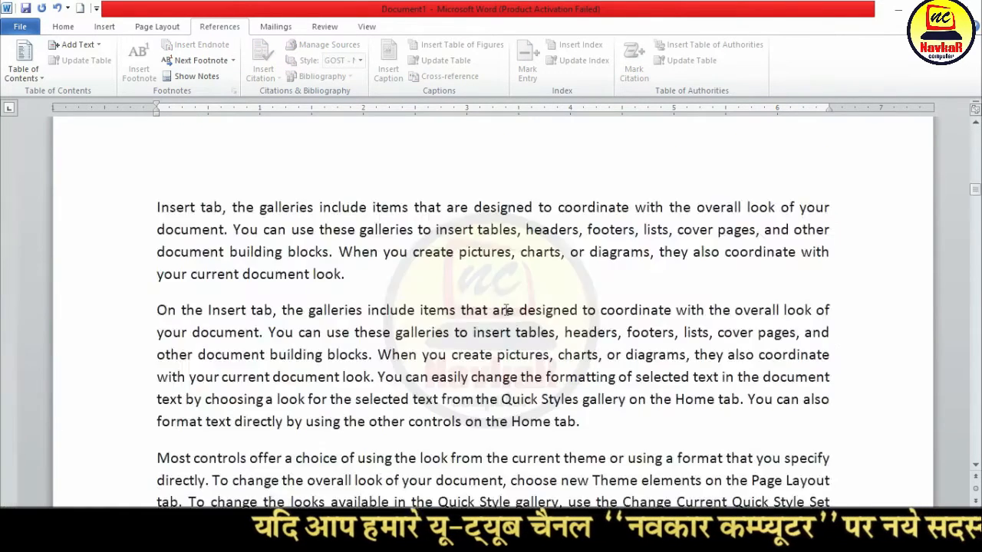
pyautogui.scroll(-3, 488, 323)
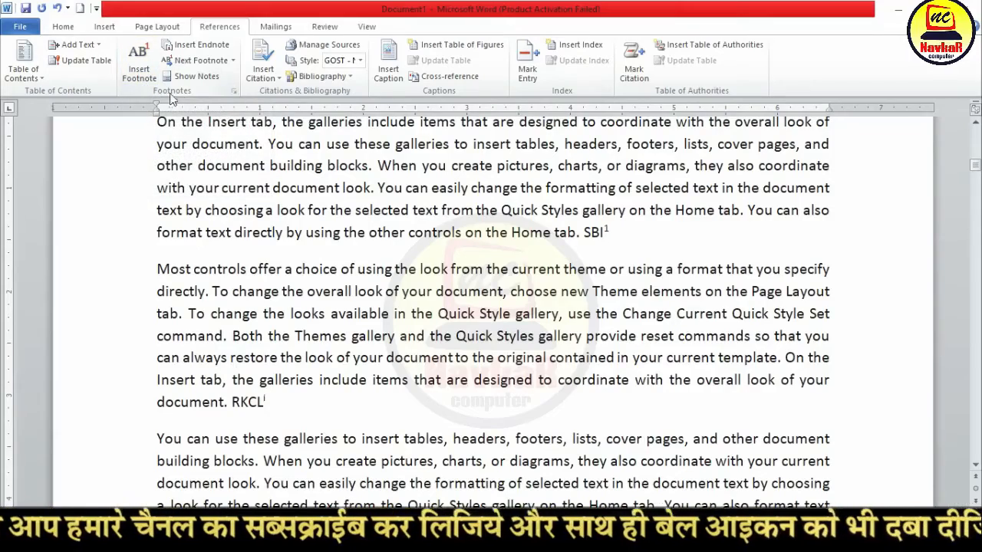
pyautogui.scroll(2, 342, 242)
pyautogui.click(349, 247)
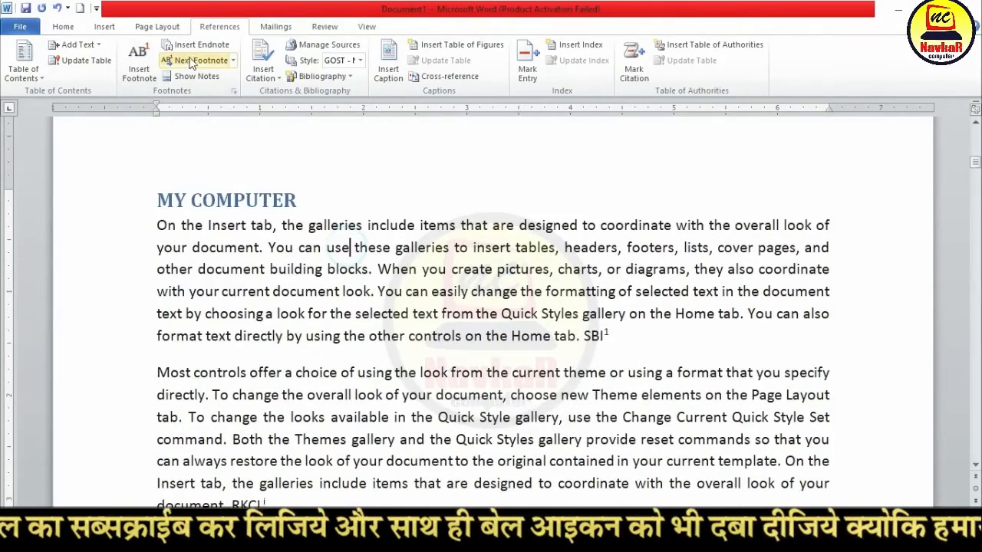
pyautogui.click(192, 63)
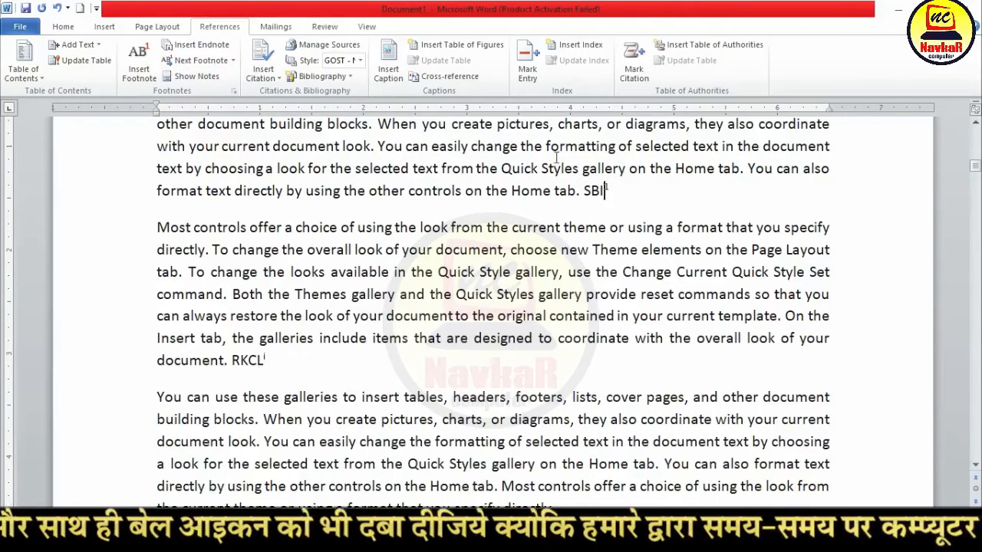
pyautogui.moveTo(608, 185)
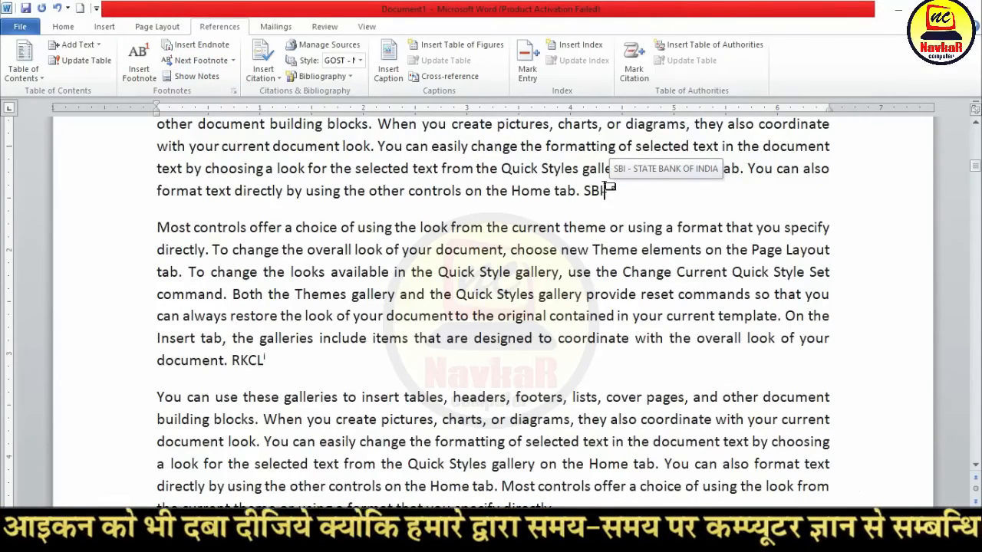
pyautogui.click(232, 60)
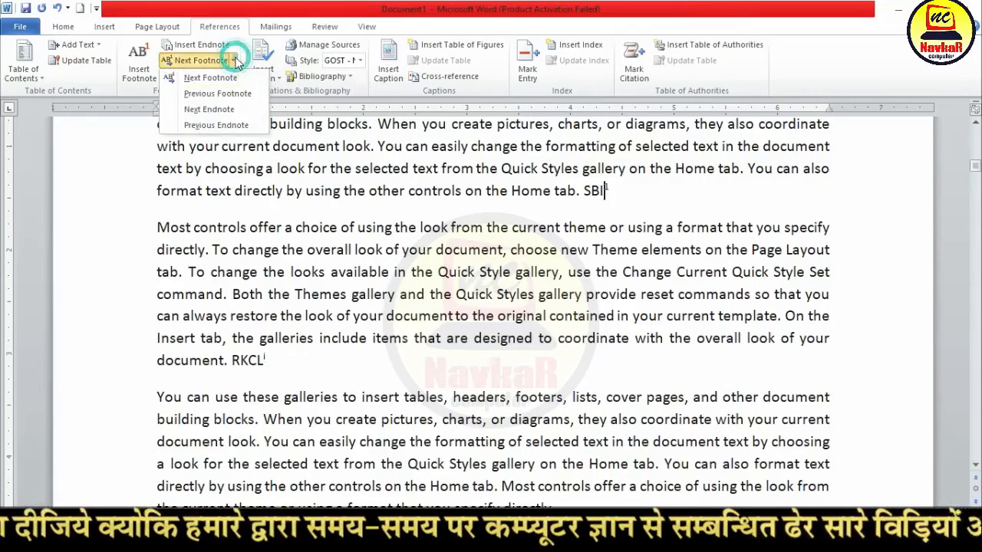
pyautogui.click(231, 110)
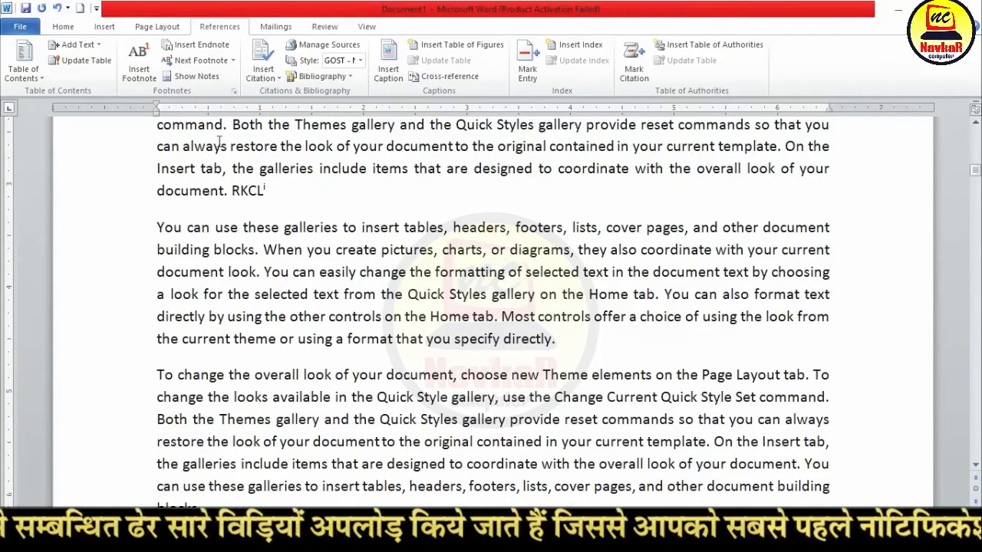
# Show the document's footnote area, return to the footnote's reference in the text, and show the endnote area
pyautogui.click(196, 76)
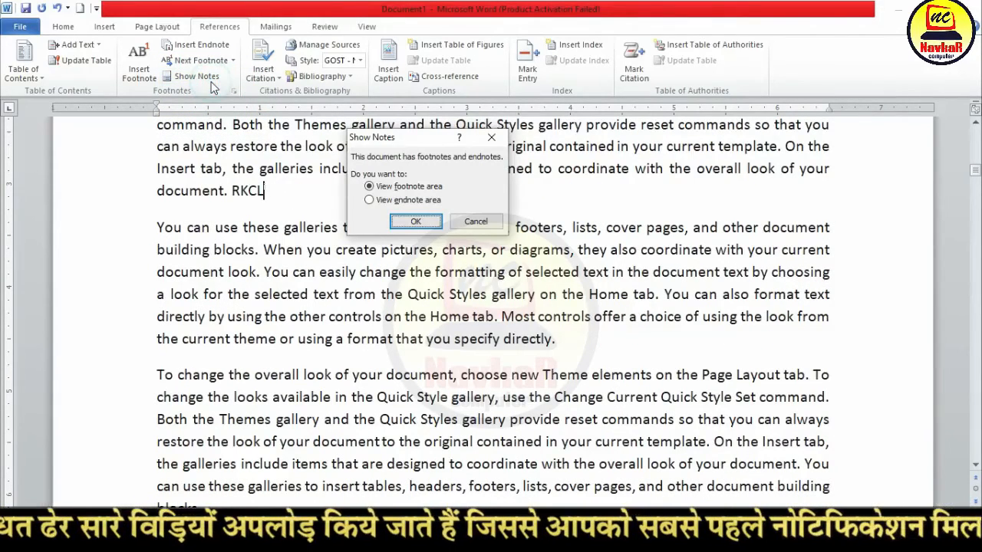
pyautogui.click(416, 222)
pyautogui.click(213, 79)
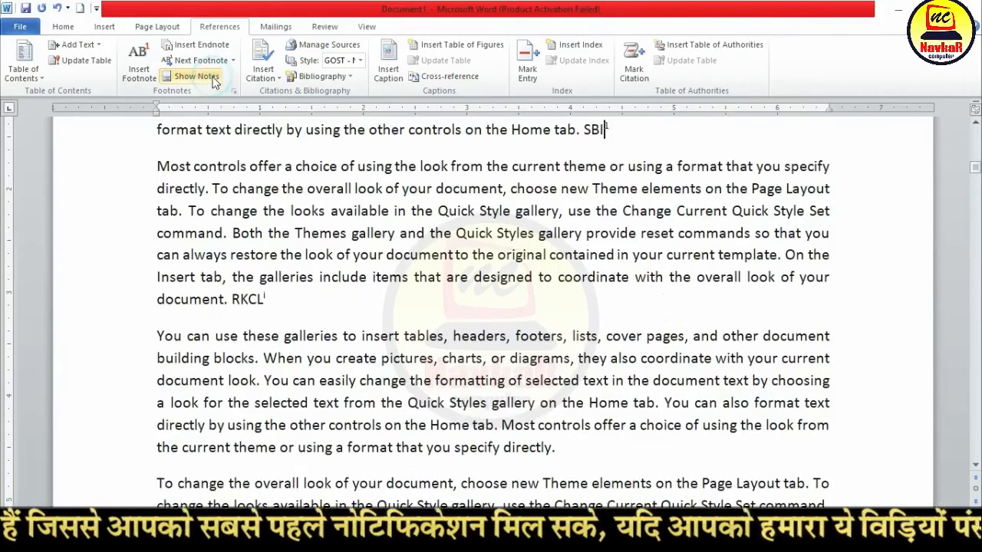
pyautogui.click(202, 77)
pyautogui.click(411, 200)
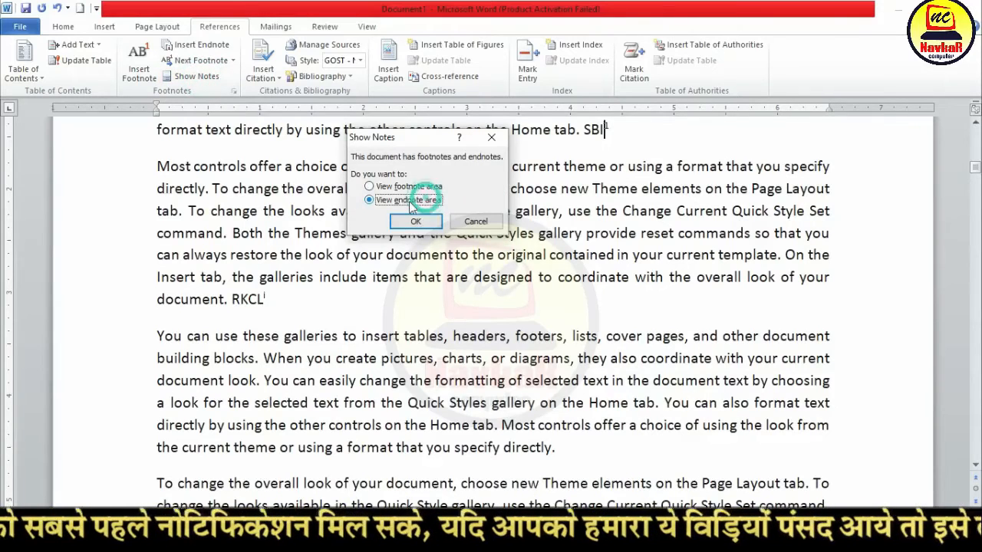
pyautogui.click(416, 222)
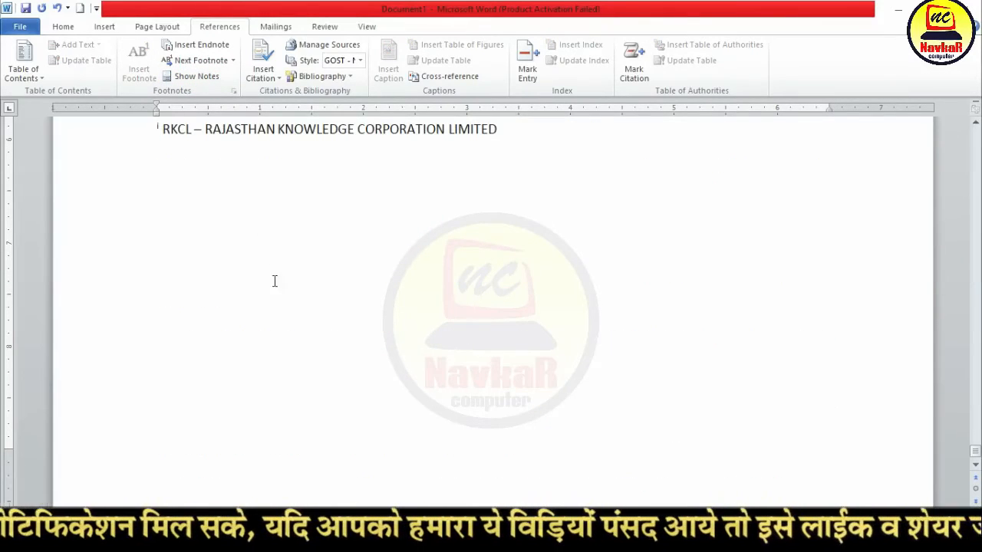